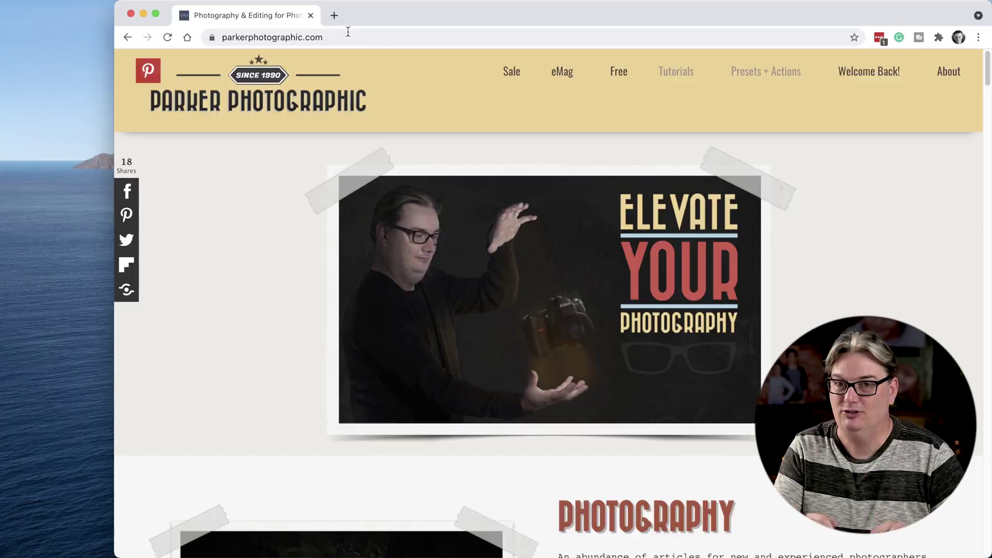
Load photopea.com in the browser in place of the current website
{"action": "left_click", "coordinate": [347, 34]}
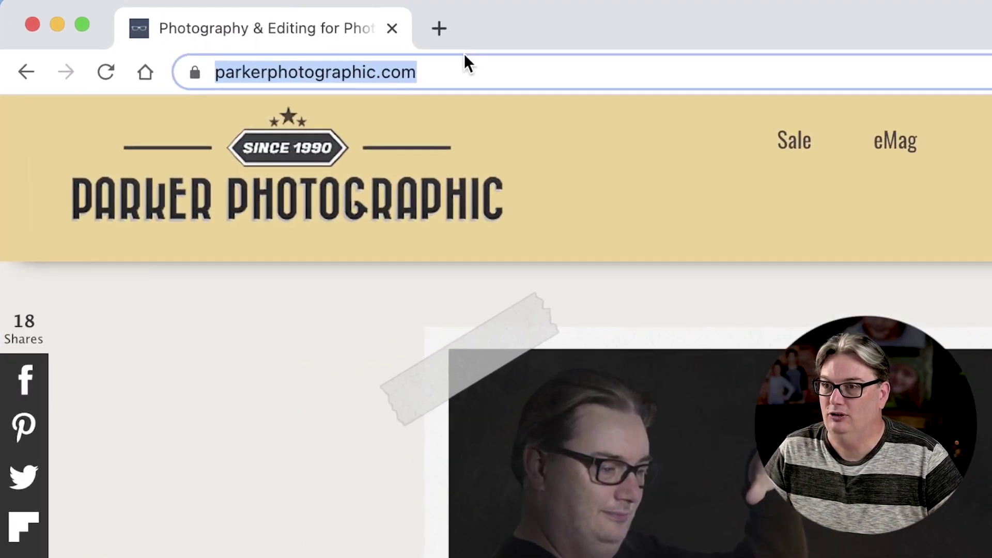
{"action": "type", "text": "photopea.com"}
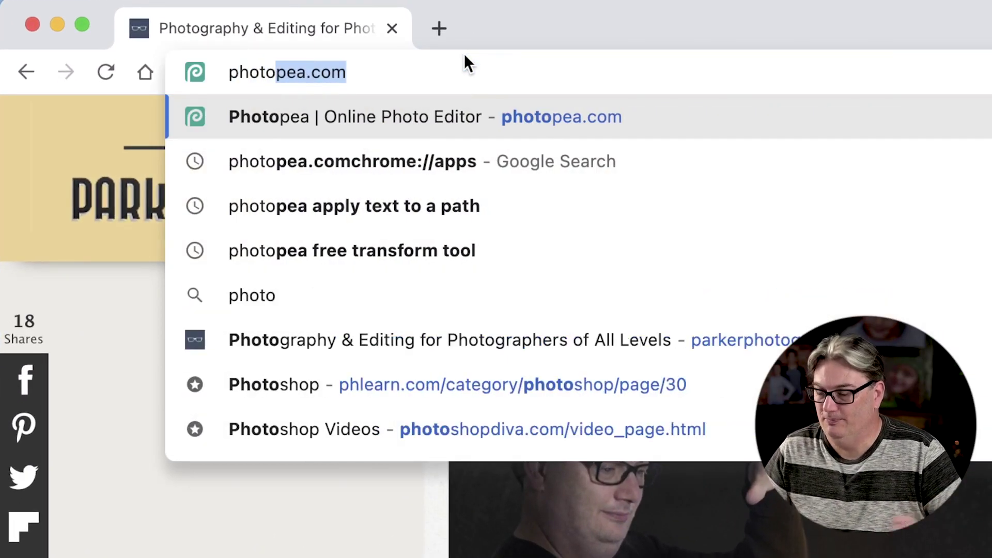
{"action": "key", "text": "Return"}
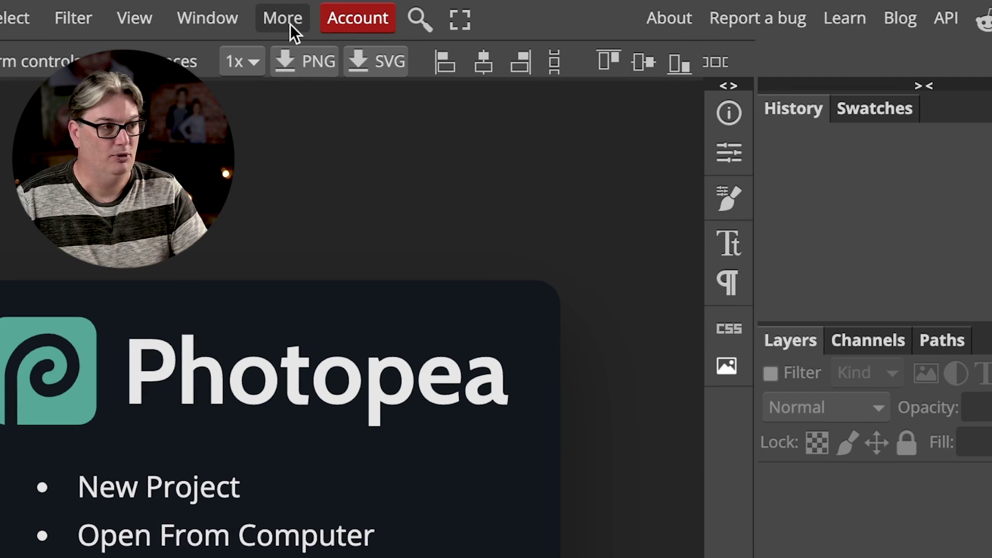
Install Photopea as a standalone app and uncover its icon in the Chrome Apps folder
{"action": "left_click", "coordinate": [287, 22]}
{"action": "left_click", "coordinate": [311, 132]}
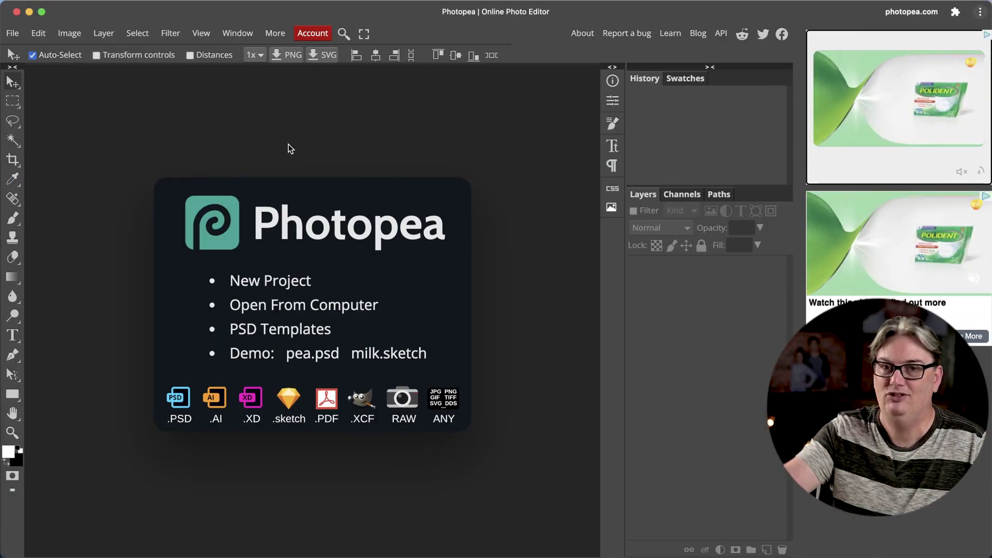
{"action": "left_click_drag", "start_coordinate": [202, 15], "coordinate": [287, 18]}
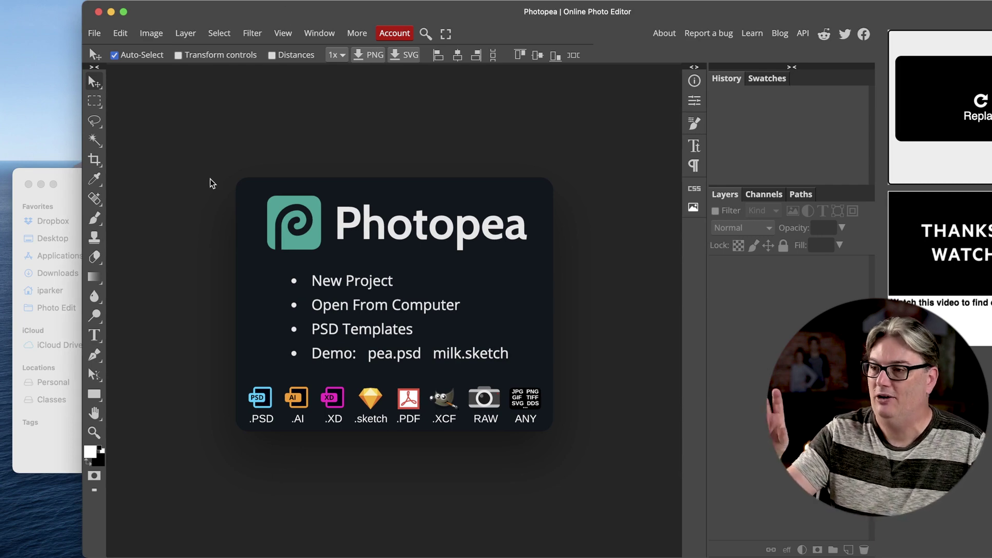
{"action": "double_click", "coordinate": [124, 7]}
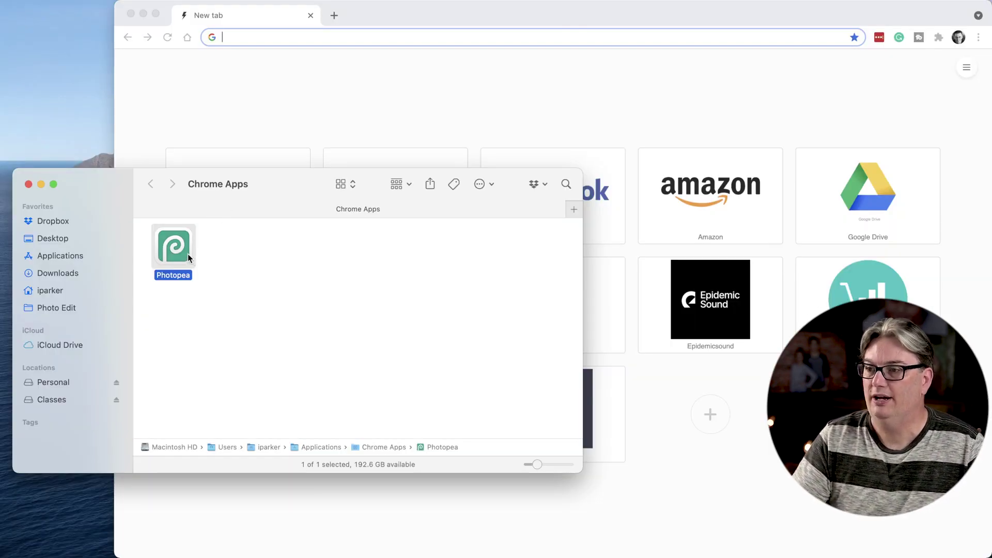
{"action": "left_click_drag", "start_coordinate": [168, 249], "coordinate": [205, 251]}
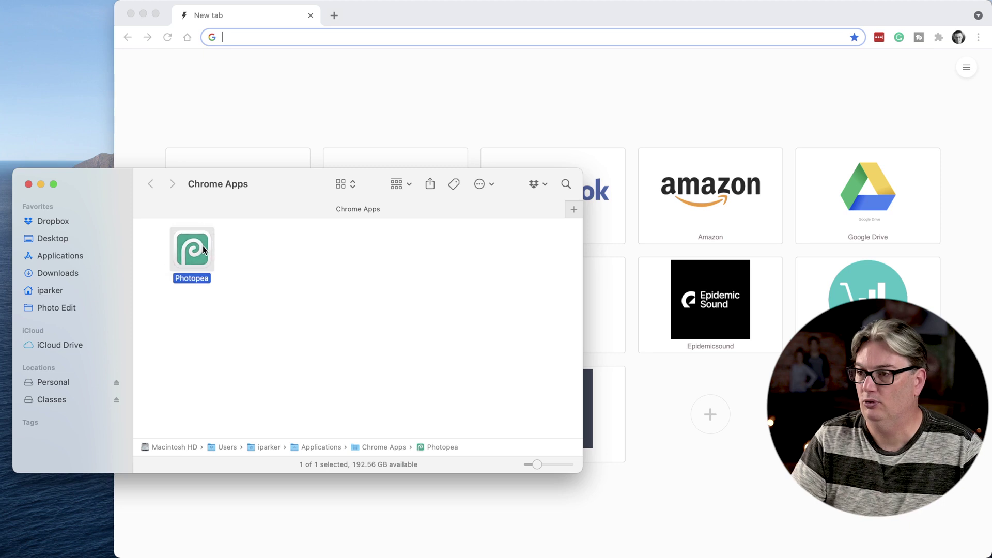
Open the chrome://apps page in the browser
{"action": "left_click", "coordinate": [262, 111]}
{"action": "type", "text": "chr"}
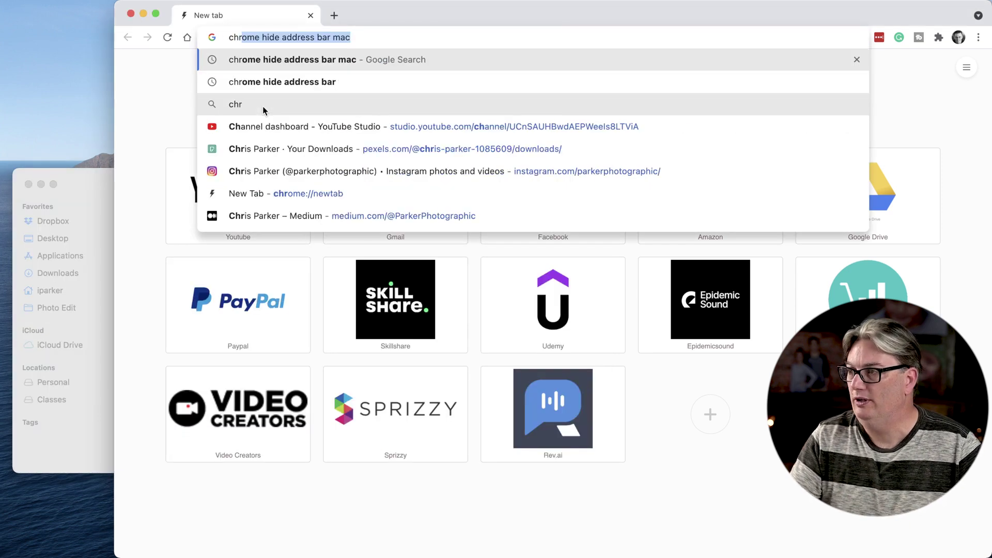
{"action": "type", "text": "ome://apps"}
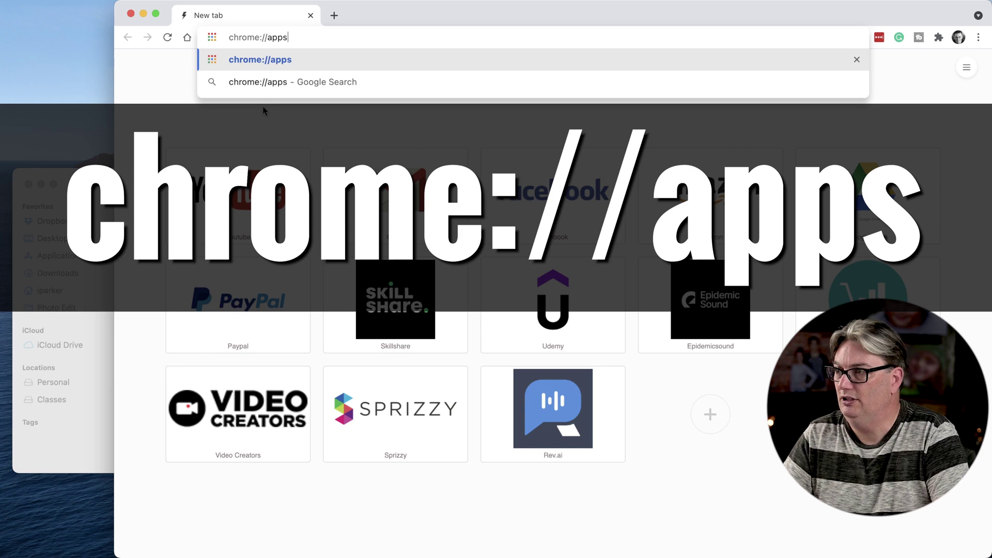
{"action": "key", "text": "Return"}
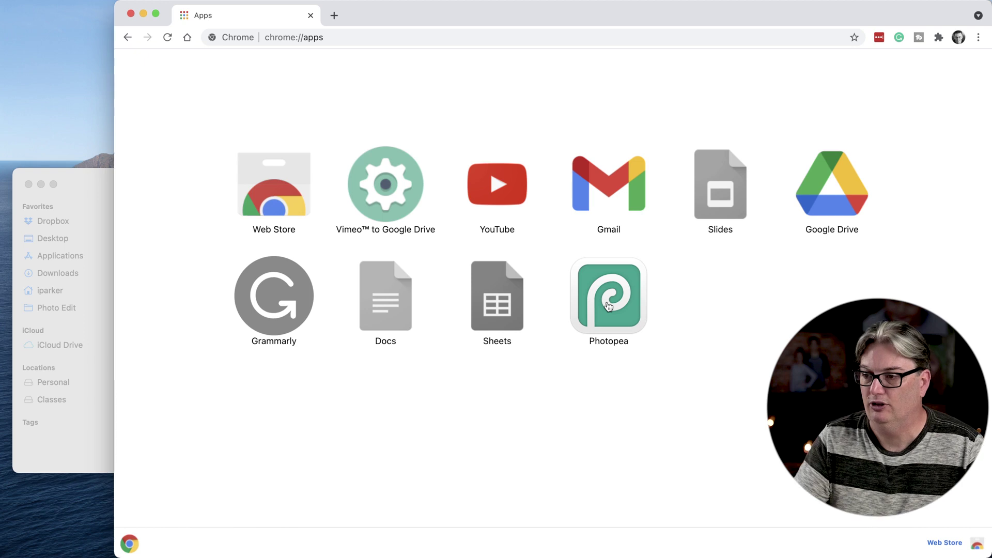
Create a shortcut for Photopea from its entry on the Chrome apps page
{"action": "right_click", "coordinate": [607, 305]}
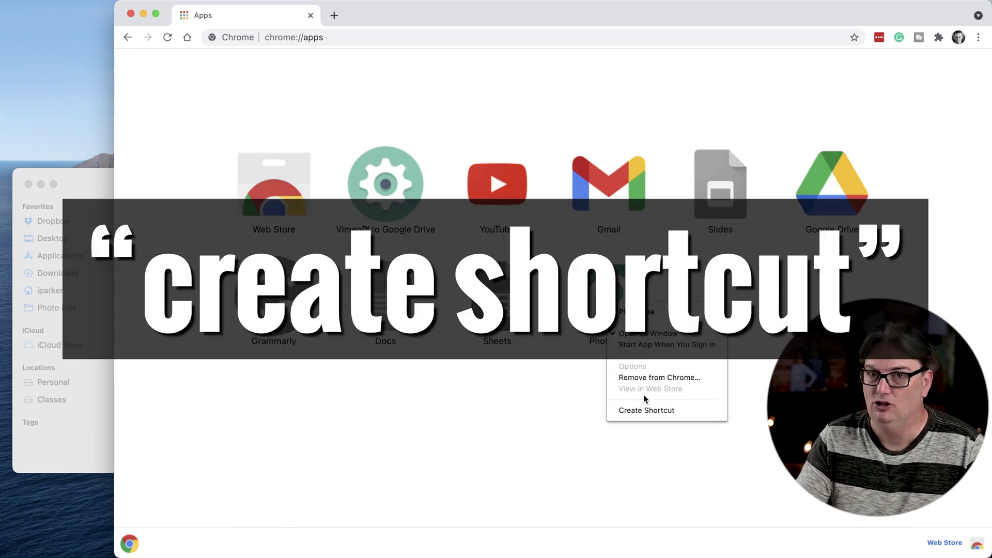
{"action": "left_click", "coordinate": [650, 411]}
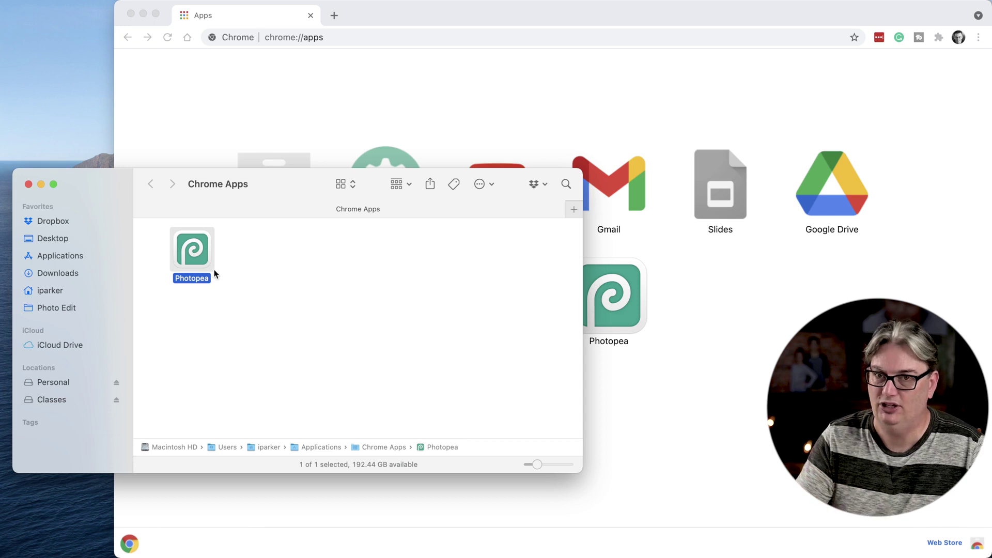
{"action": "left_click_drag", "start_coordinate": [199, 257], "coordinate": [122, 255]}
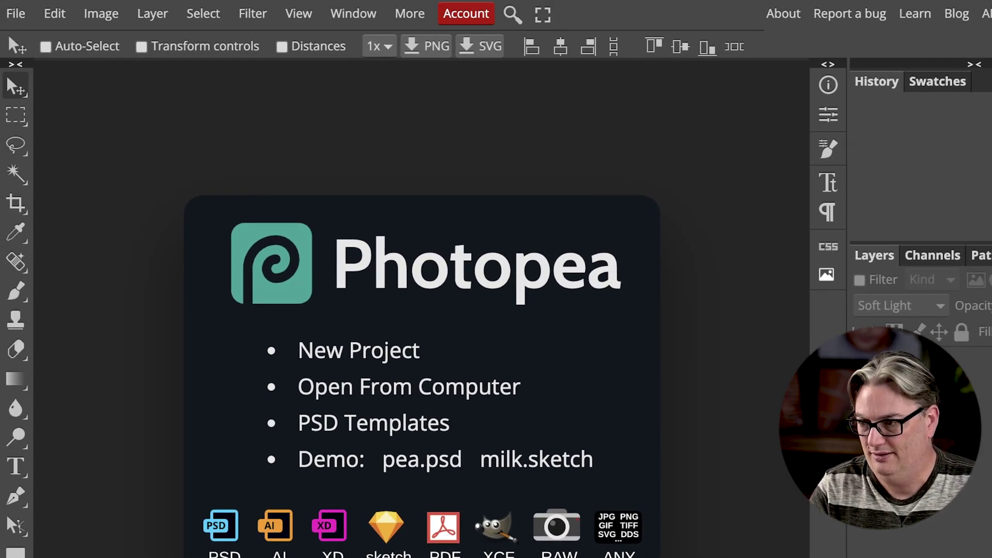
Open the raw photo _DSC9946.NEF from the Z6 folder in Photopea
{"action": "left_click", "coordinate": [15, 13]}
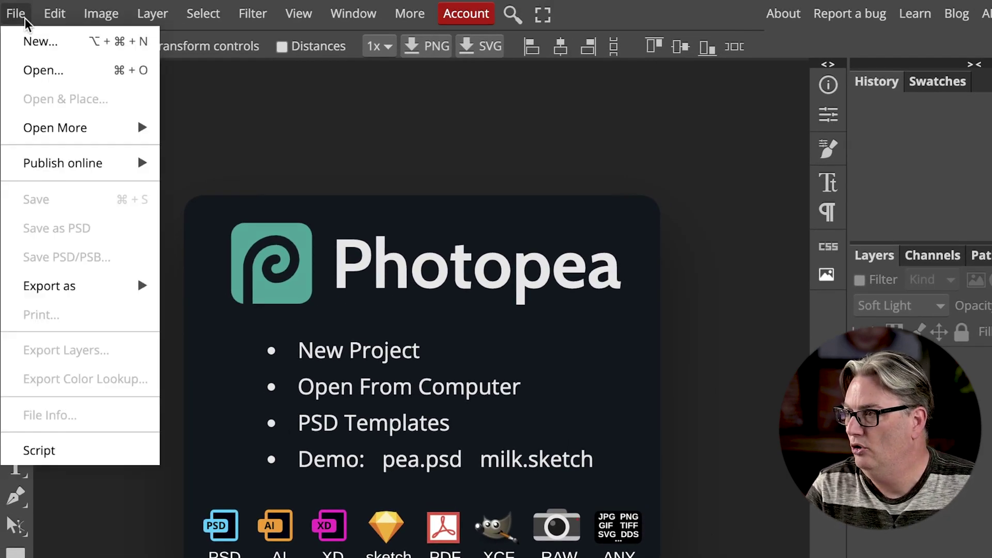
{"action": "left_click", "coordinate": [46, 70]}
{"action": "left_click", "coordinate": [759, 228]}
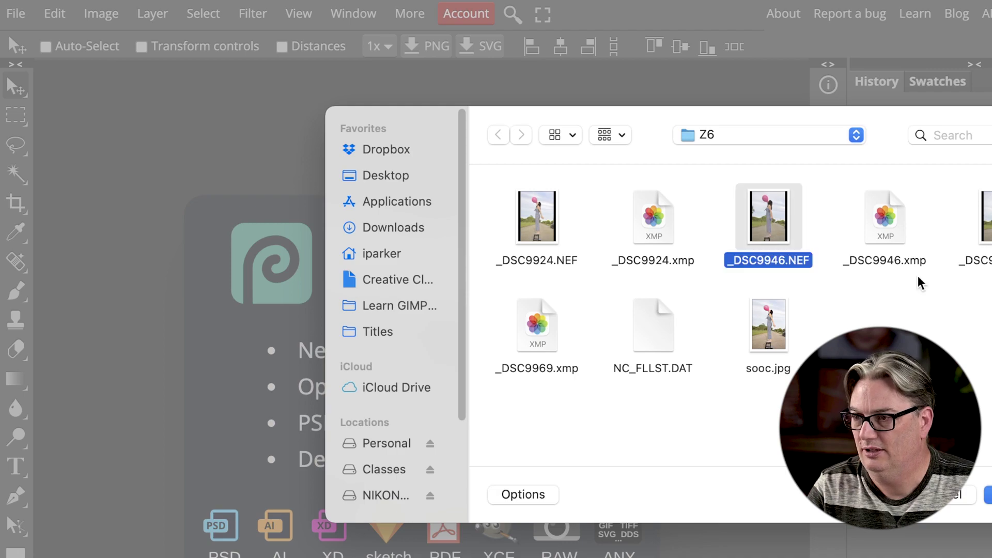
{"action": "key", "text": "Return"}
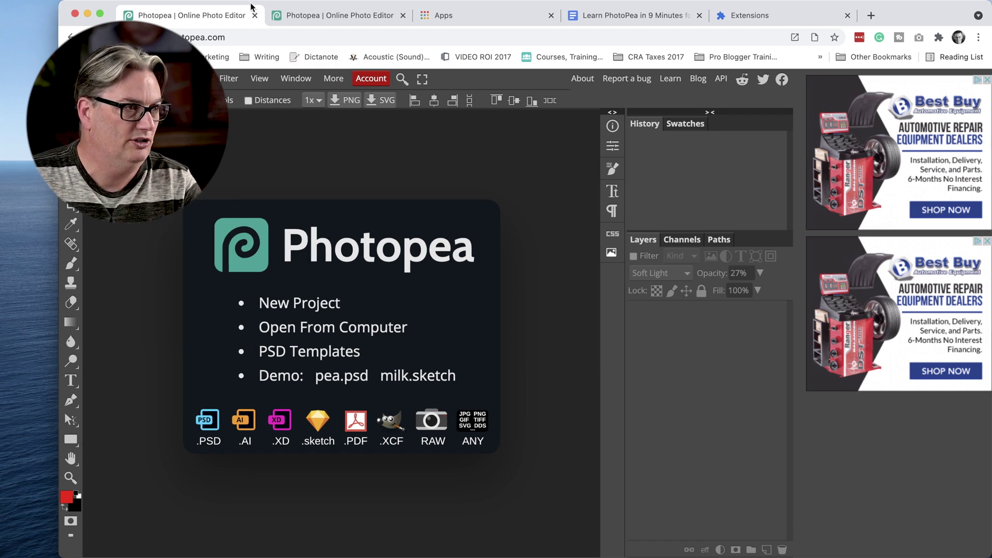
Move the browser window aside to check the Google Chrome processes in Activity Monitor, and restore the window's place
{"action": "left_click_drag", "start_coordinate": [265, 17], "coordinate": [472, 14]}
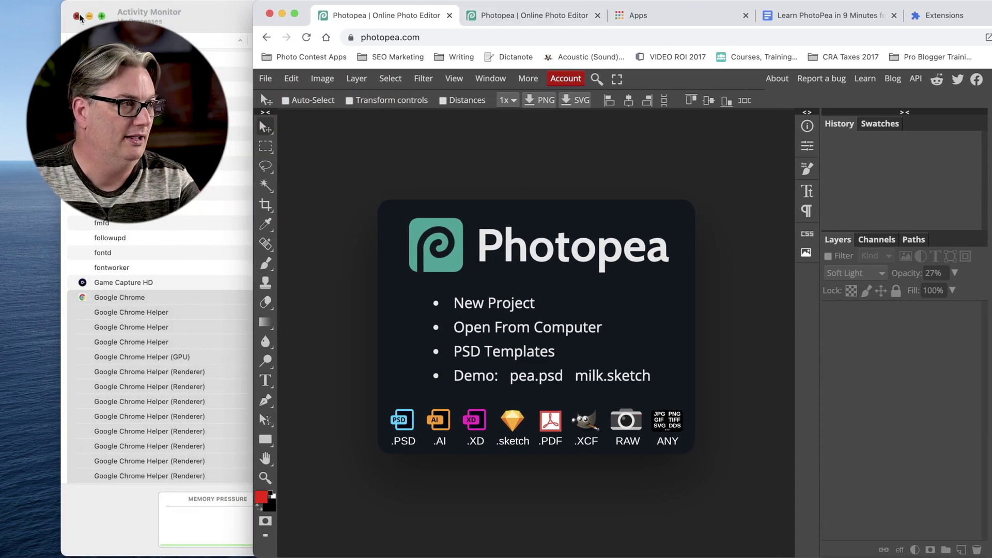
{"action": "key", "text": "super+alt+h"}
{"action": "left_click_drag", "start_coordinate": [255, 220], "coordinate": [1, 227]}
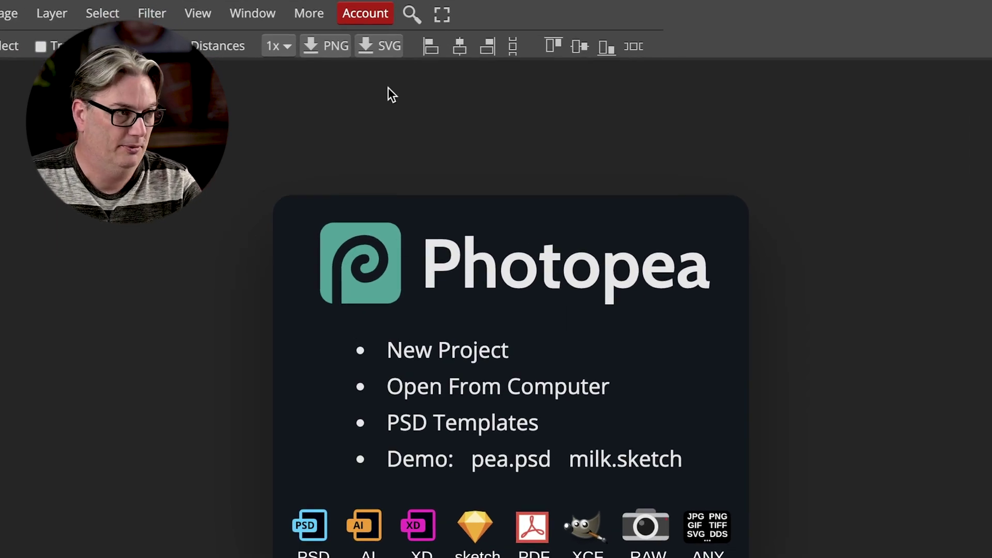
Open the account information to compare the Free and Premium plans
{"action": "left_click", "coordinate": [373, 17]}
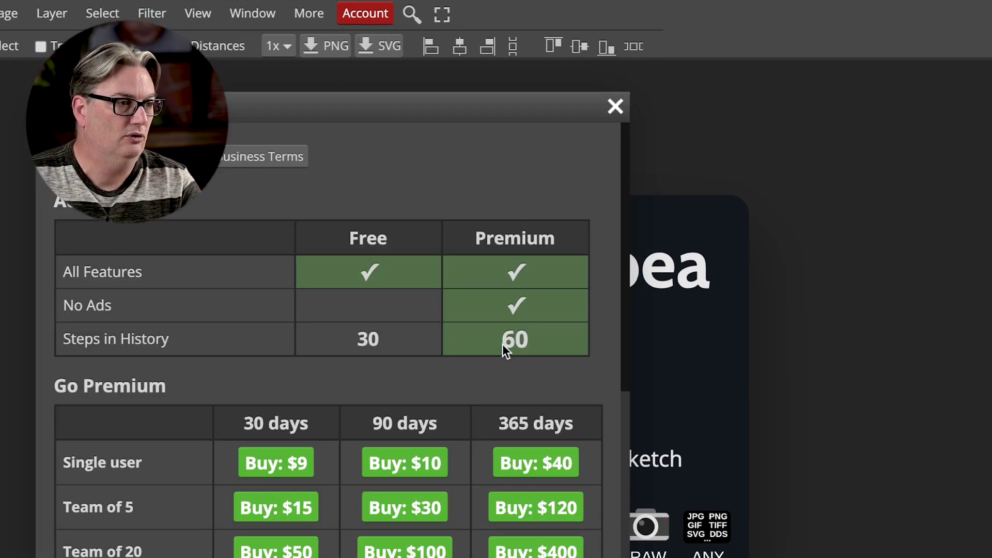
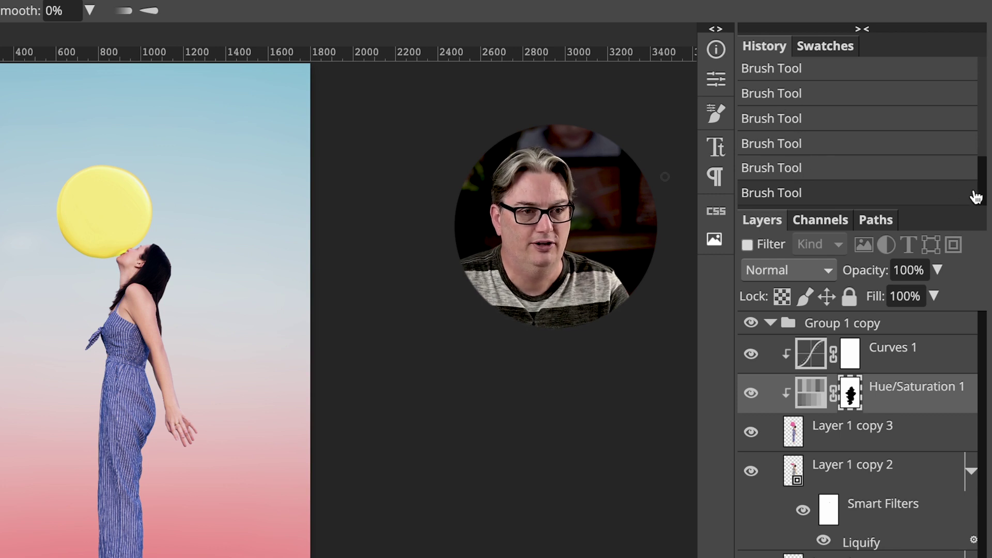
Revert the balloon image to the Spot Healing Brush Tool history state just before the new adjustment layer
{"action": "left_click_drag", "start_coordinate": [983, 191], "coordinate": [981, 133]}
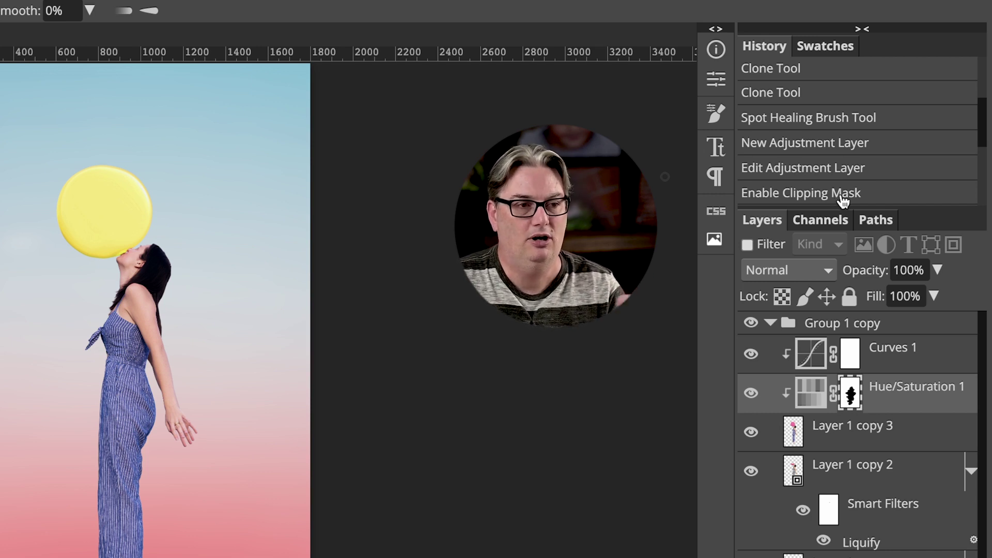
{"action": "left_click_drag", "start_coordinate": [983, 134], "coordinate": [981, 102]}
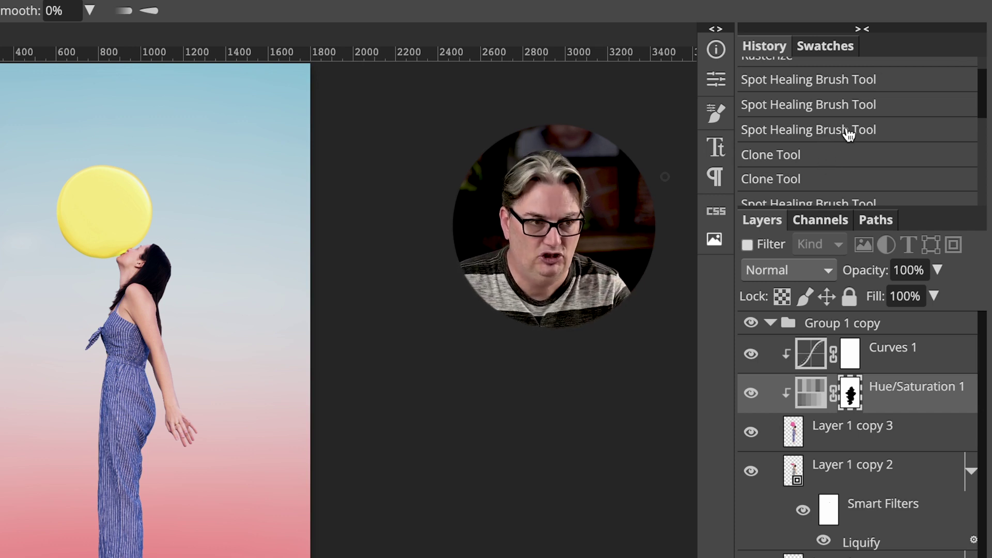
{"action": "left_click_drag", "start_coordinate": [983, 108], "coordinate": [978, 200]}
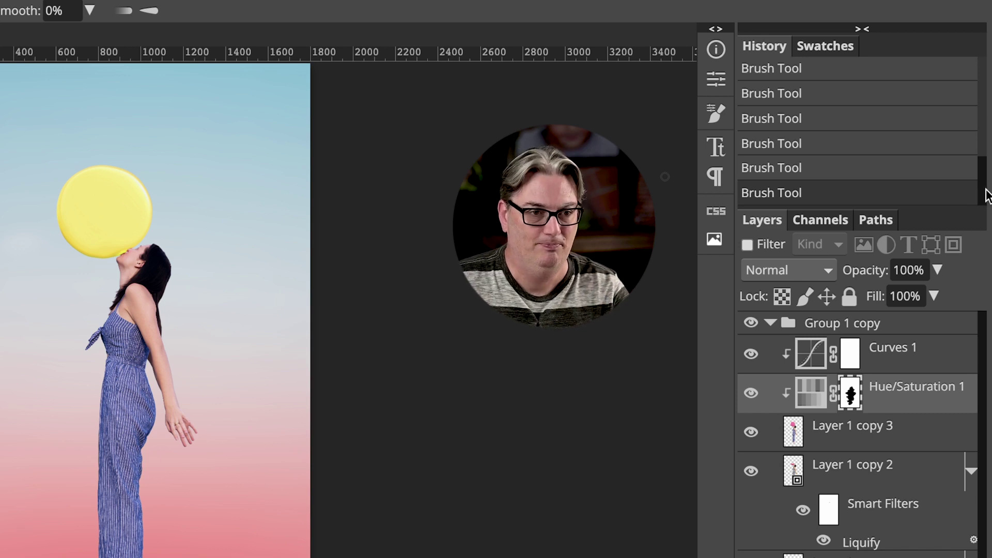
{"action": "left_click_drag", "start_coordinate": [984, 195], "coordinate": [983, 126]}
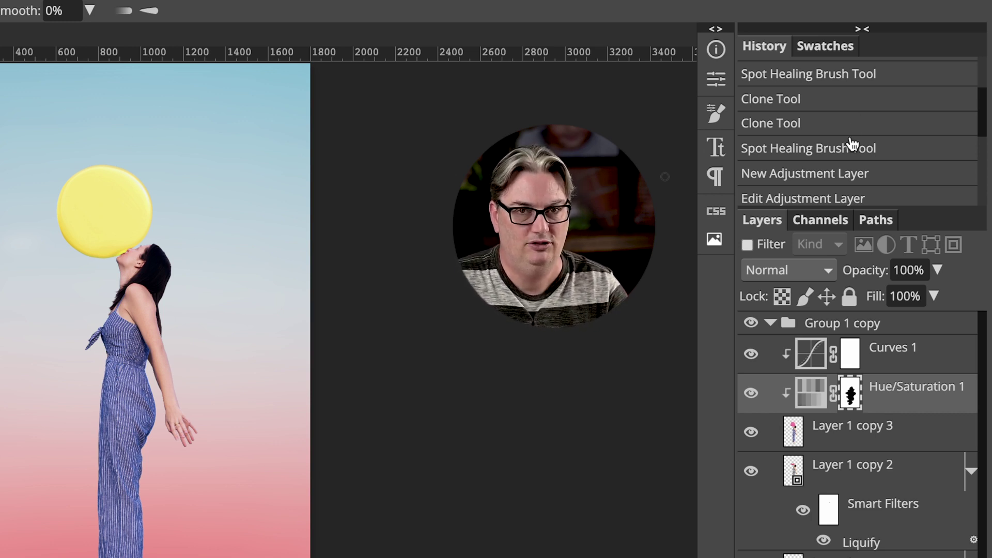
{"action": "left_click_drag", "start_coordinate": [981, 110], "coordinate": [981, 126]}
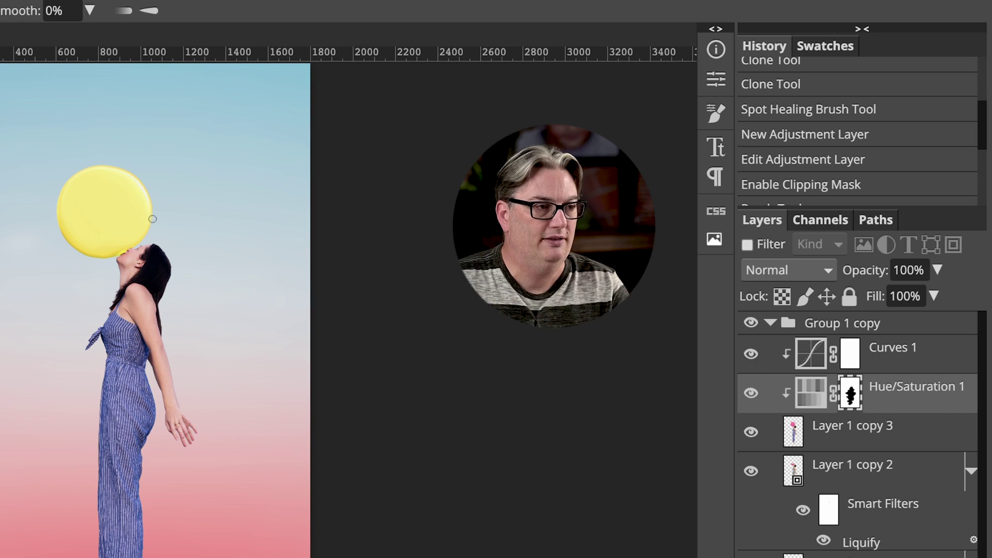
{"action": "left_click", "coordinate": [899, 122]}
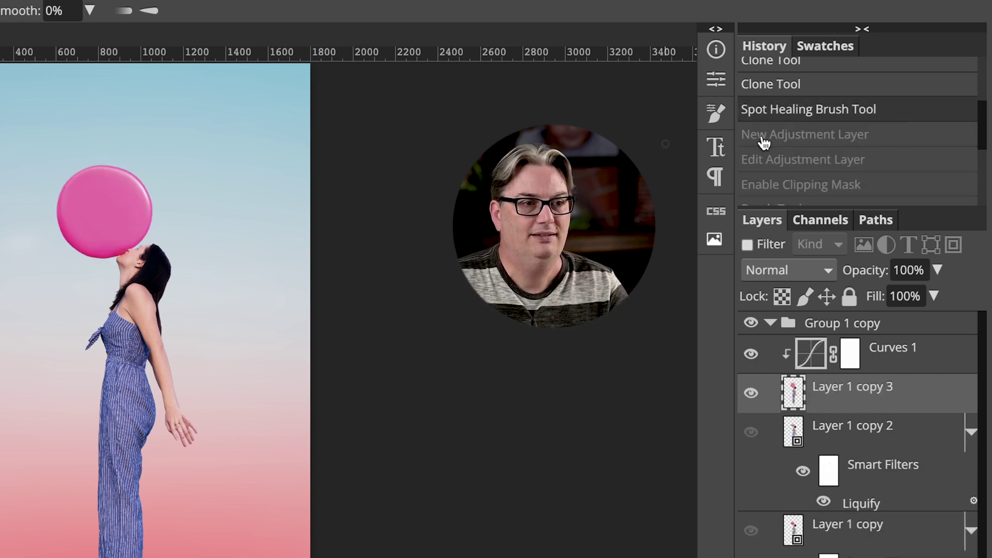
{"action": "left_click", "coordinate": [905, 147]}
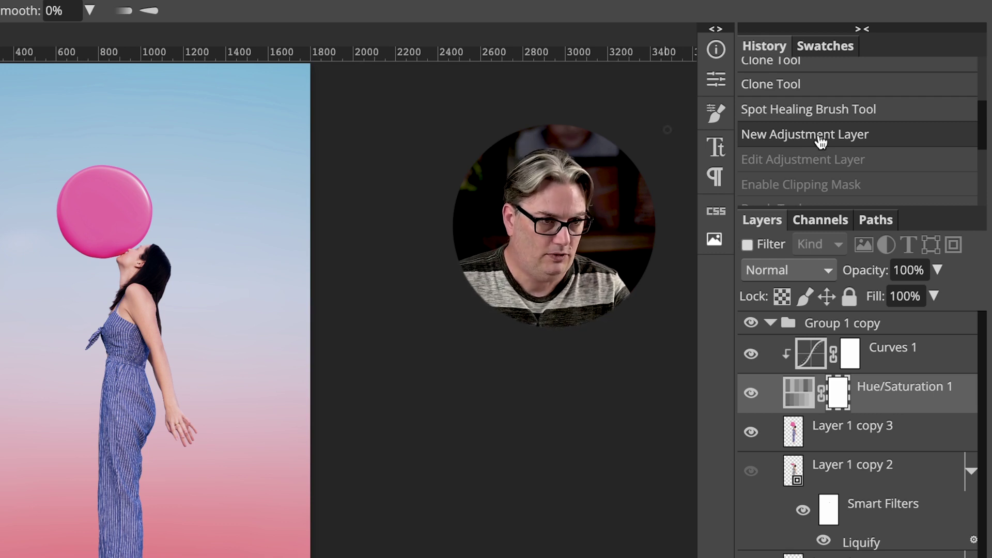
{"action": "left_click", "coordinate": [881, 121]}
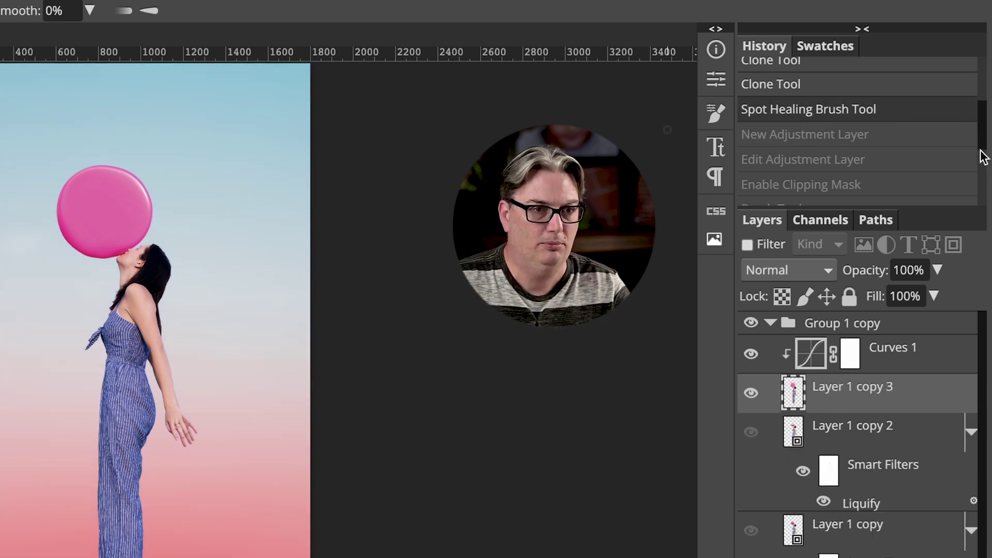
Review the recorded history from the latest Brush Tool entries back to the initial Open state
{"action": "left_click_drag", "start_coordinate": [983, 137], "coordinate": [983, 194]}
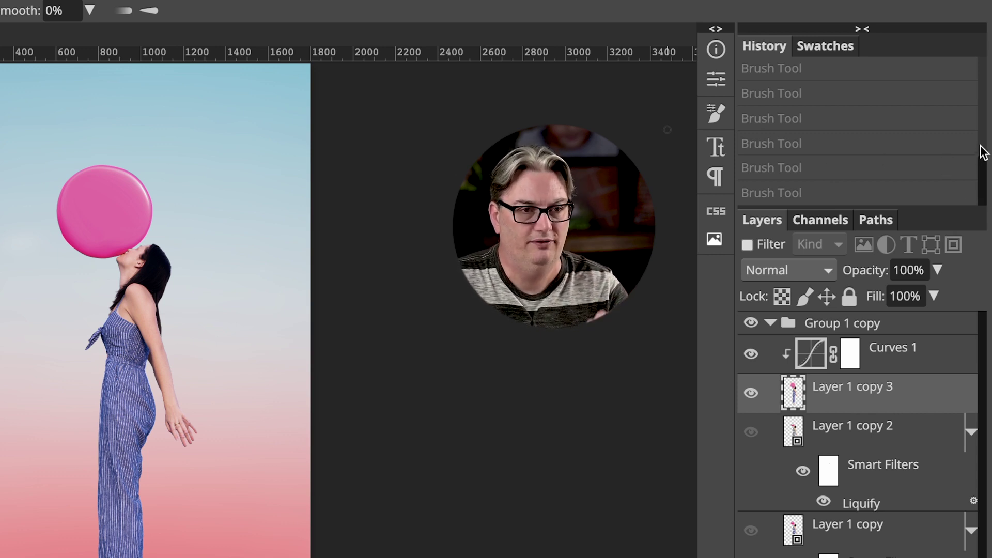
{"action": "left_click_drag", "start_coordinate": [986, 176], "coordinate": [981, 123]}
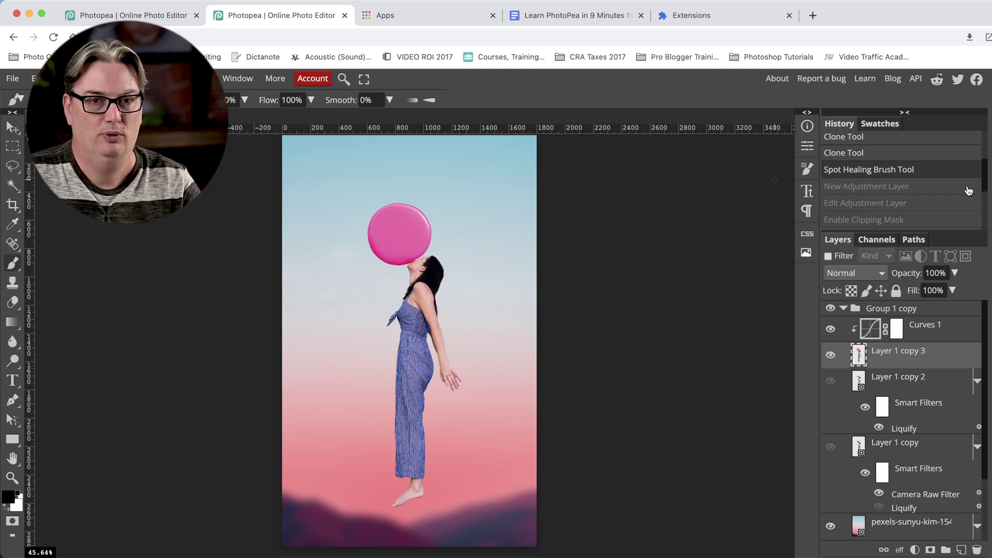
{"action": "left_click_drag", "start_coordinate": [985, 173], "coordinate": [986, 139]}
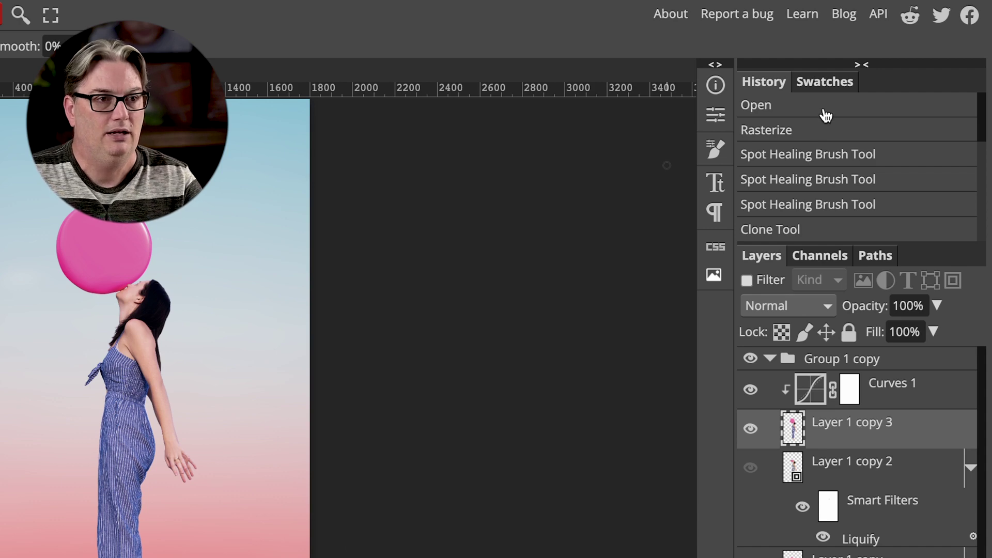
View the About information on Photopea's supported formats and contact links, and return to the editor
{"action": "left_click", "coordinate": [674, 16]}
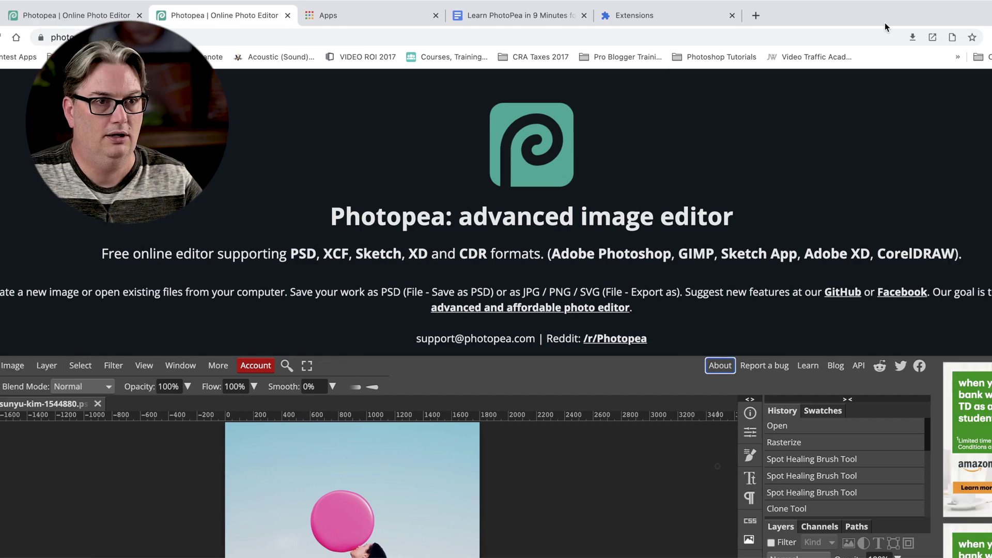
{"action": "left_click", "coordinate": [949, 111]}
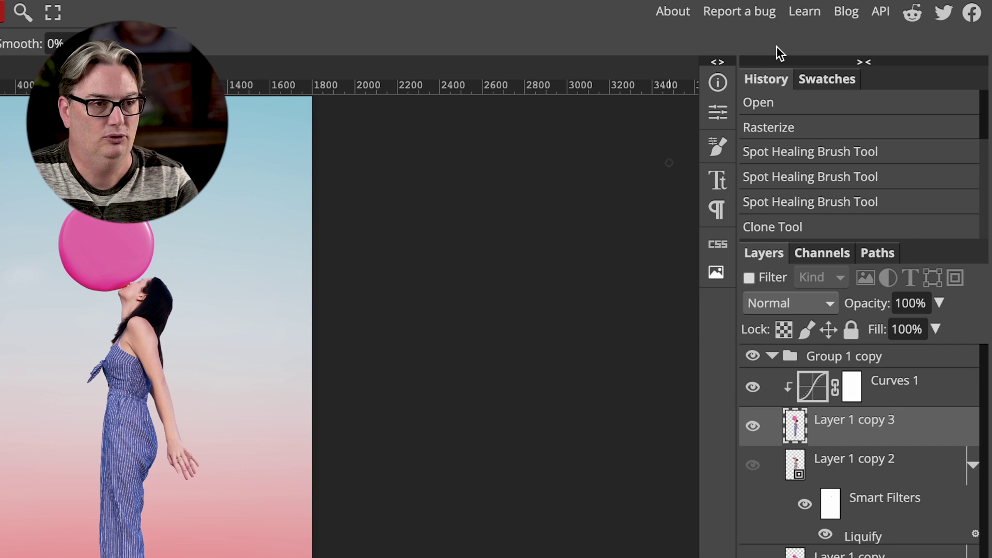
Open Photopea's bug report page on GitHub and activate the search of its issues
{"action": "left_click", "coordinate": [762, 14]}
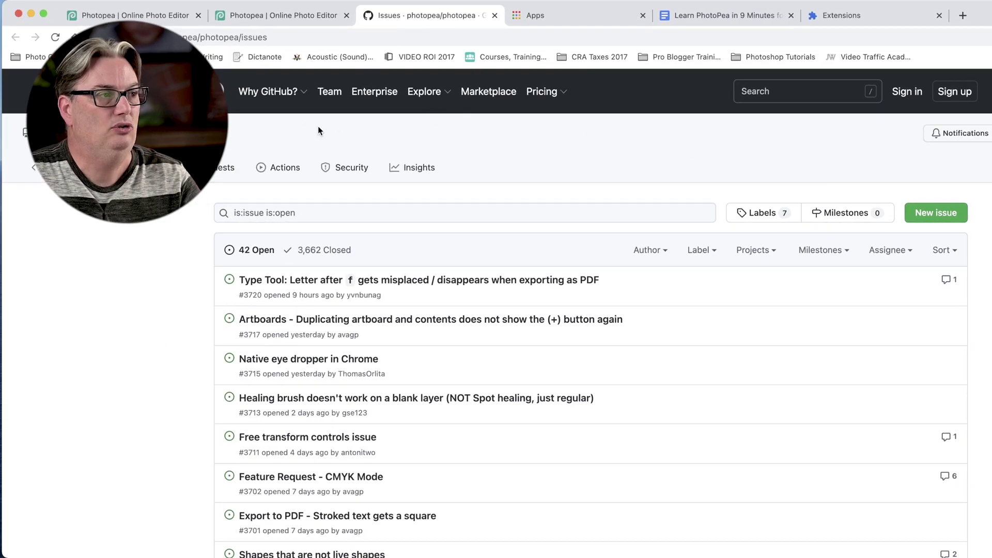
{"action": "left_click", "coordinate": [544, 215]}
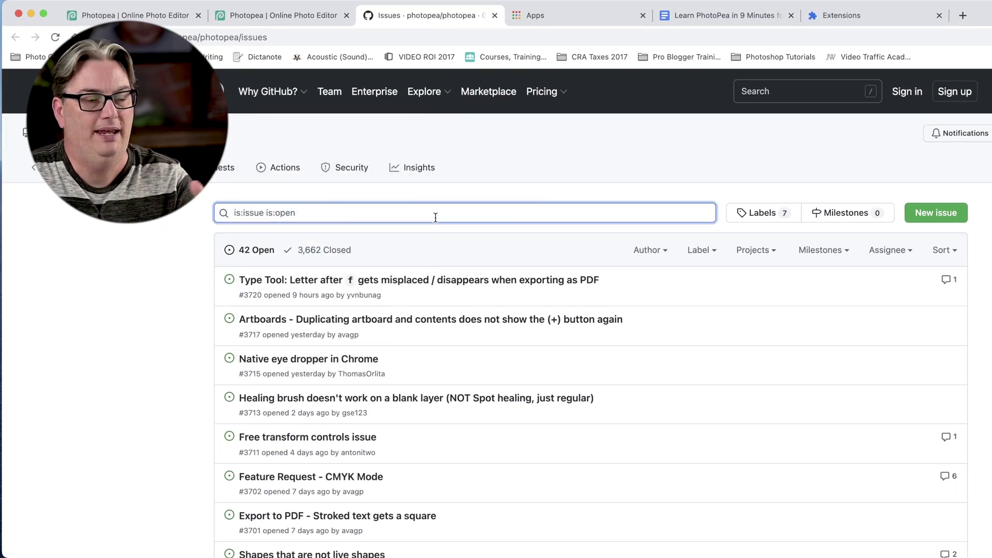
Leave the bug report page, open the Learn Photopea site from the editor and look through its list of topics
{"action": "key", "text": "super+w"}
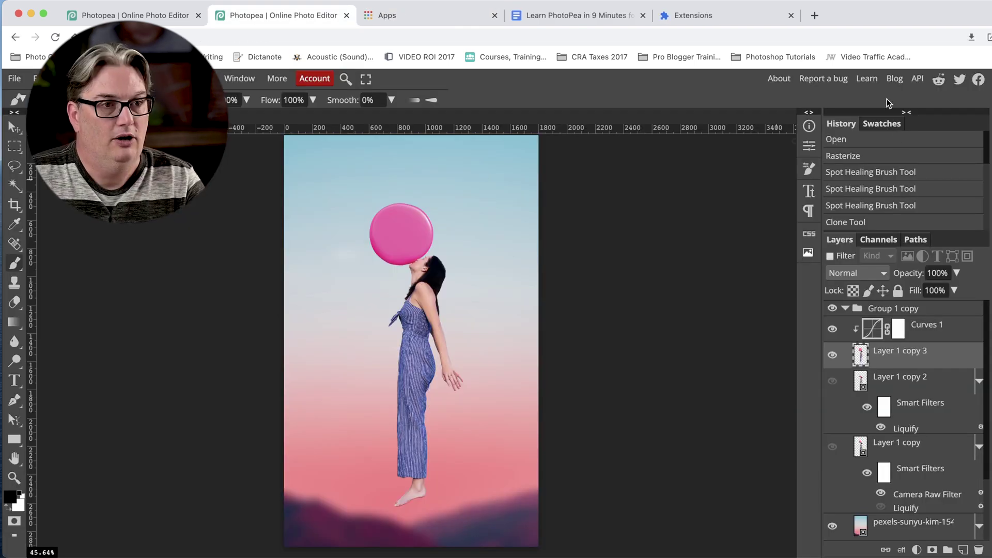
{"action": "left_click", "coordinate": [866, 79]}
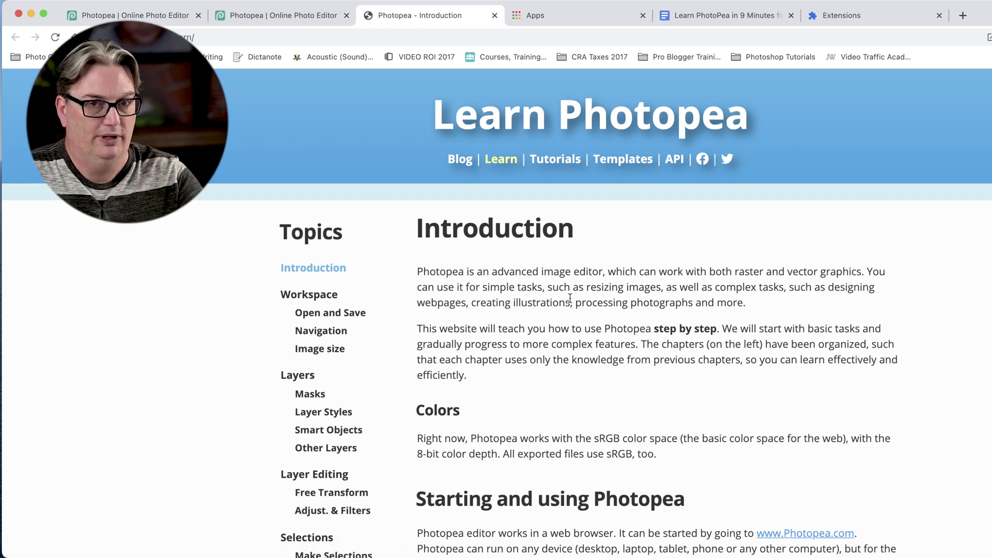
{"action": "scroll", "coordinate": [511, 344], "scroll_direction": "down", "scroll_amount": 7}
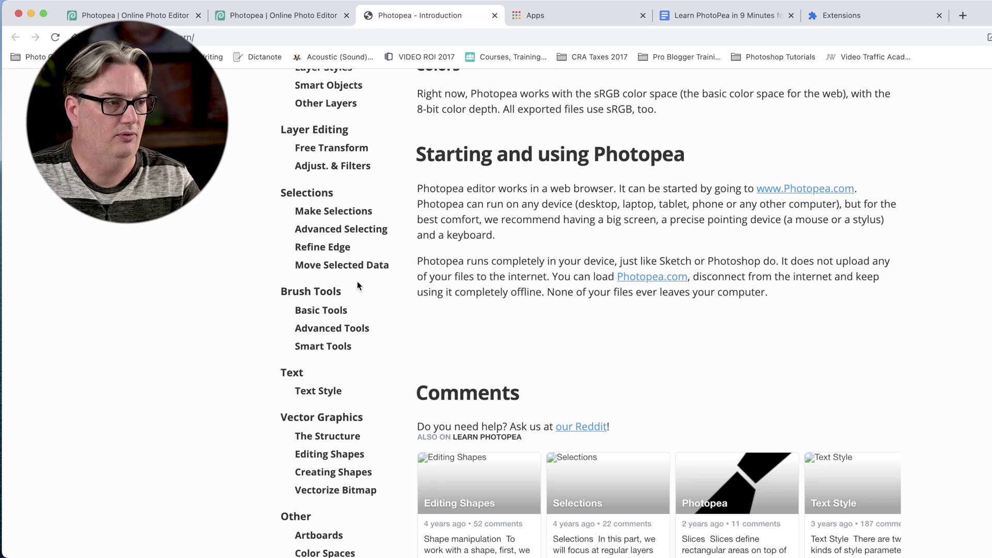
{"action": "scroll", "coordinate": [411, 339], "scroll_direction": "up", "scroll_amount": 7}
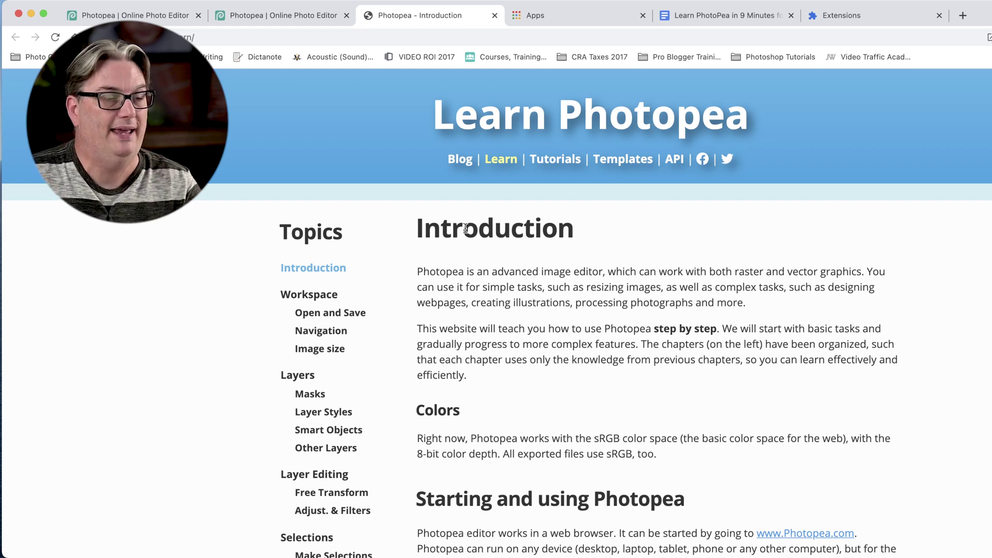
Open the Photopea Blog and read through the Photopea 5.1 release article on Affinity files and Artboards
{"action": "left_click", "coordinate": [459, 161]}
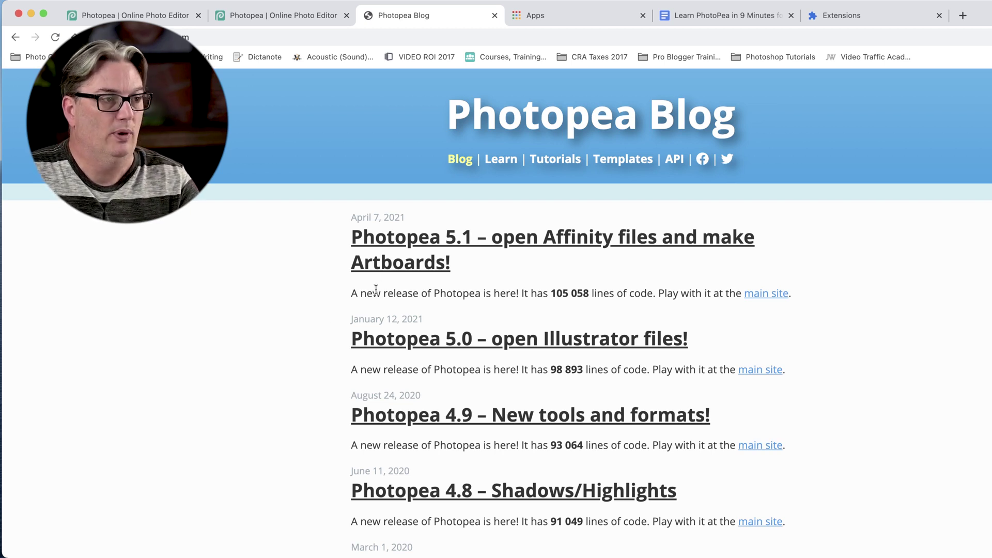
{"action": "left_click", "coordinate": [422, 242]}
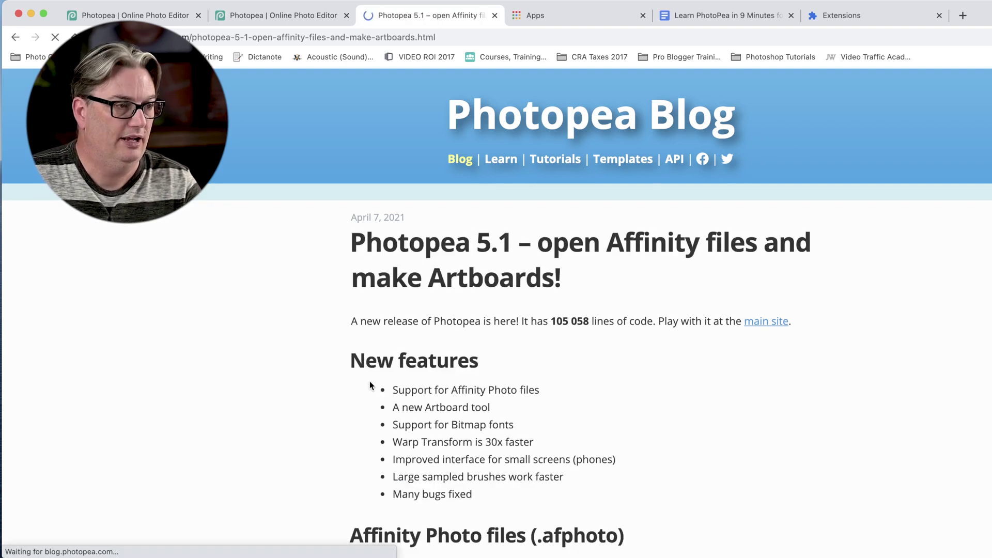
{"action": "scroll", "coordinate": [345, 408], "scroll_direction": "down", "scroll_amount": 6}
{"action": "scroll", "coordinate": [337, 415], "scroll_direction": "down", "scroll_amount": 5}
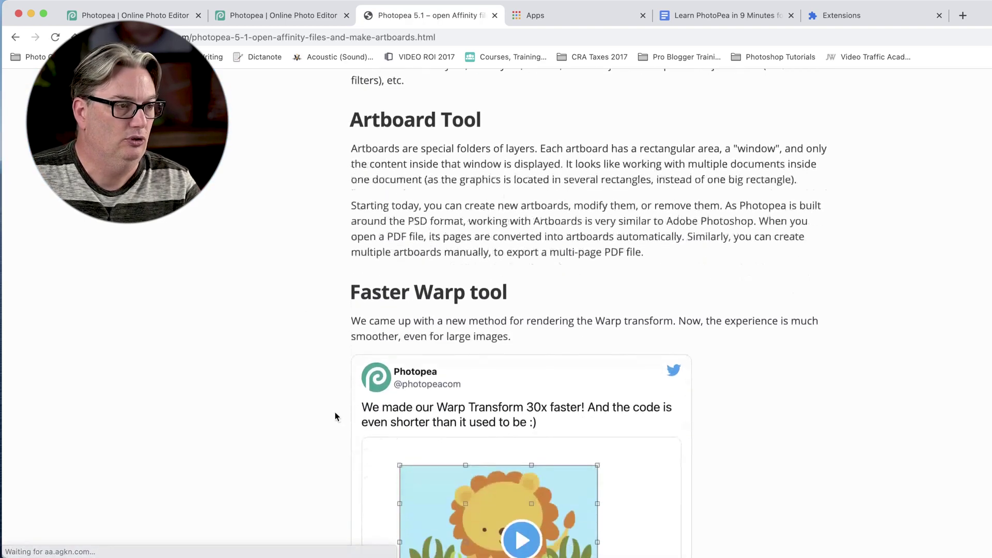
{"action": "scroll", "coordinate": [335, 413], "scroll_direction": "up", "scroll_amount": 10}
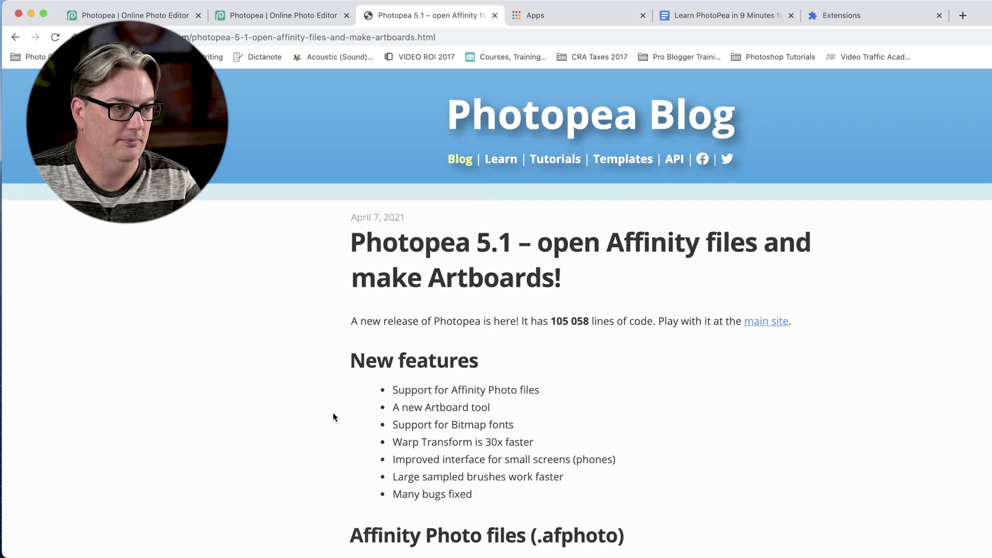
Visit the Photopea Tutorials page and browse the collection of PSD templates across all categories
{"action": "left_click", "coordinate": [565, 160]}
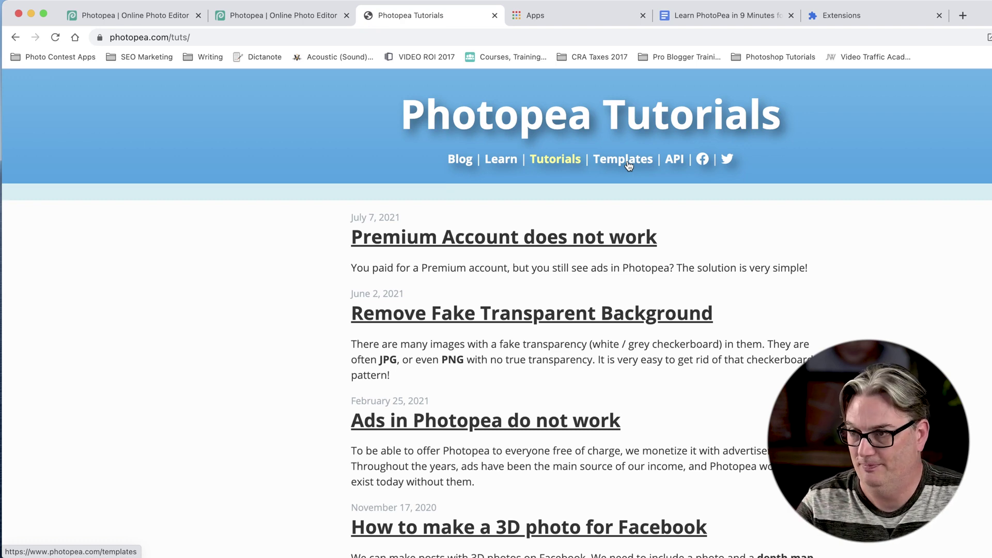
{"action": "left_click", "coordinate": [628, 164]}
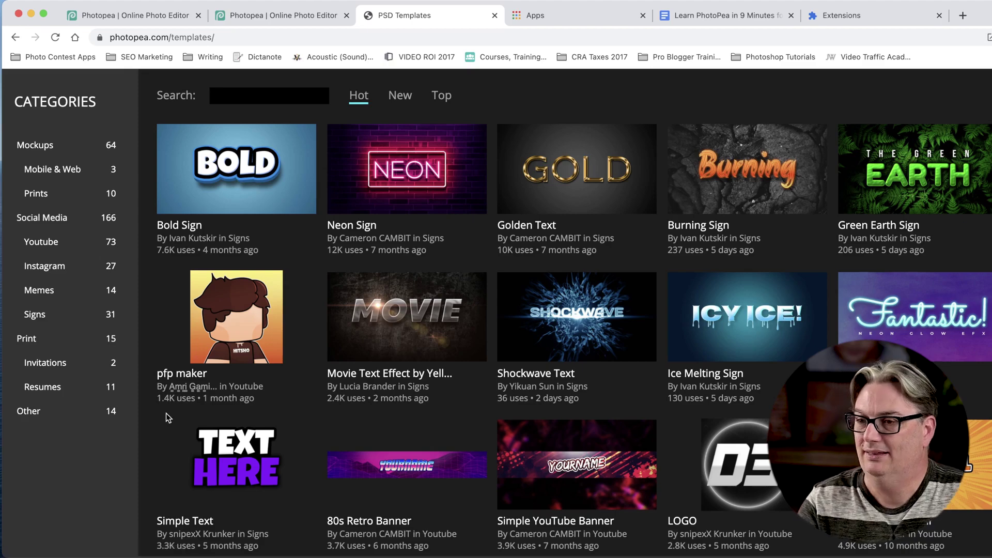
{"action": "scroll", "coordinate": [166, 414], "scroll_direction": "down", "scroll_amount": 5}
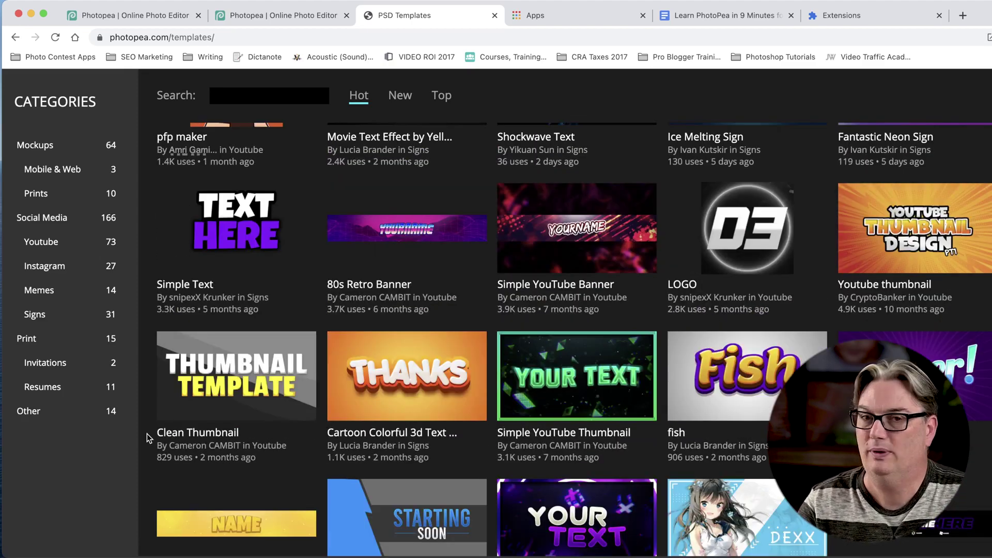
{"action": "scroll", "coordinate": [150, 429], "scroll_direction": "down", "scroll_amount": 2}
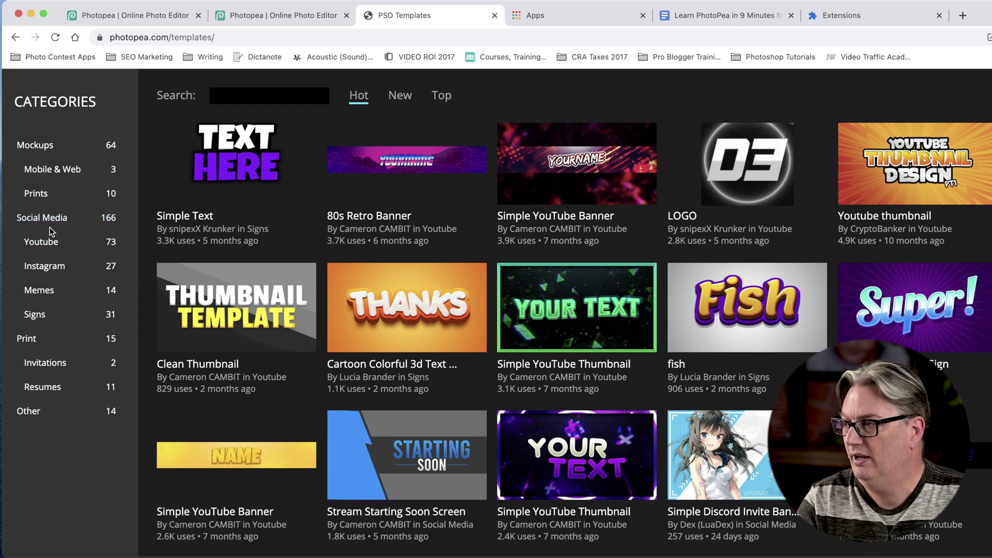
Filter the PSD templates to the Youtube category, look through them and close the templates page
{"action": "left_click", "coordinate": [49, 242]}
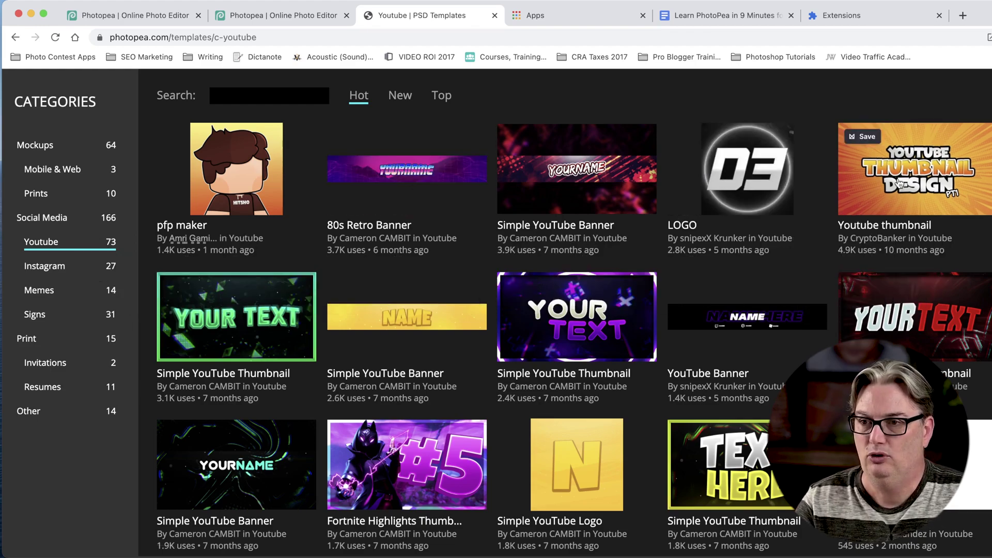
{"action": "scroll", "coordinate": [421, 364], "scroll_direction": "down", "scroll_amount": 6}
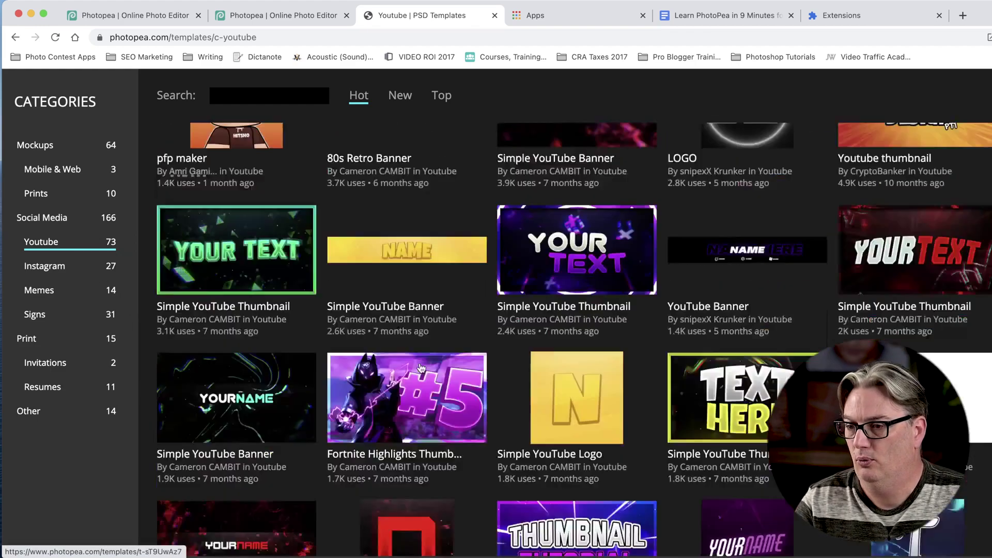
{"action": "scroll", "coordinate": [151, 438], "scroll_direction": "up", "scroll_amount": 2}
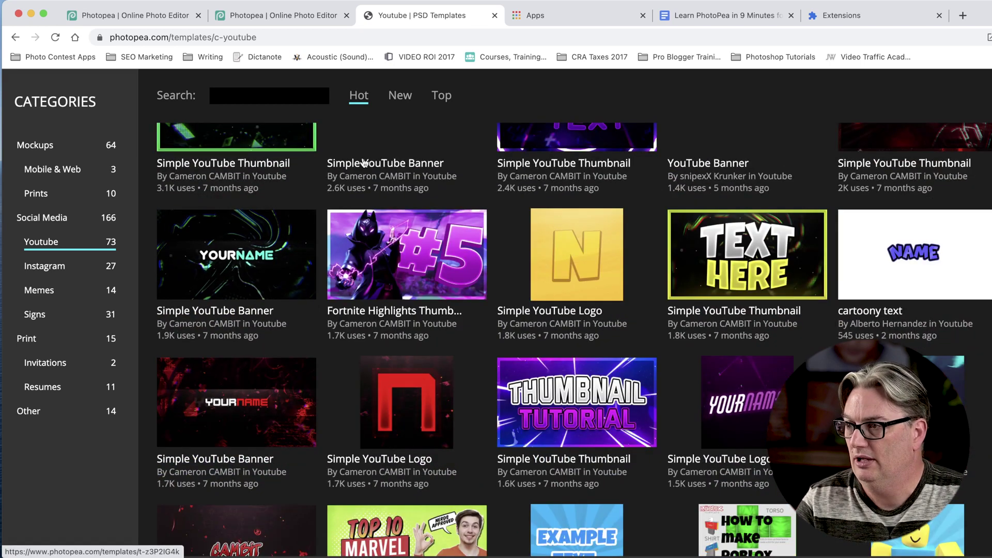
{"action": "left_click", "coordinate": [492, 16]}
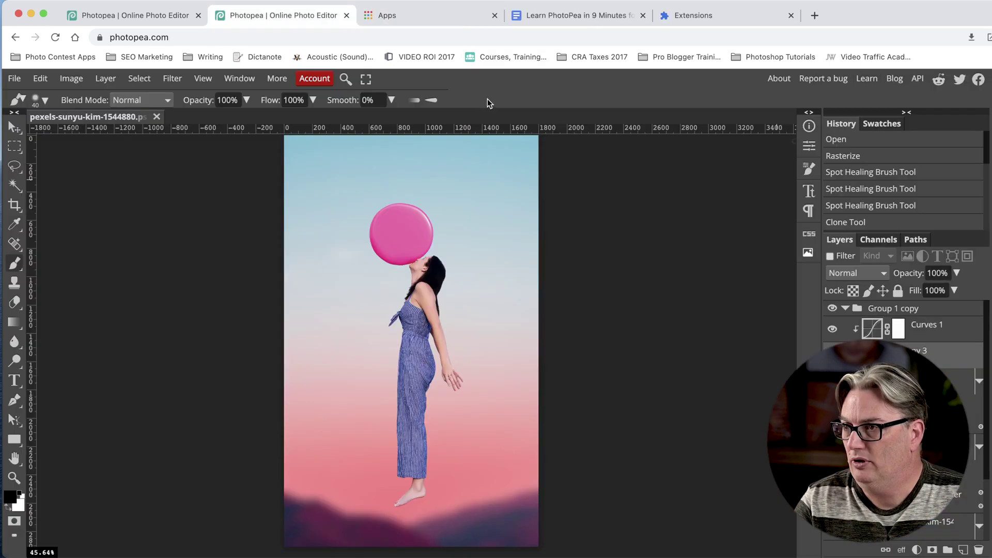
In the empty Photopea editor, browse the built-in PSD templates and open the Photo Youtube Thumbnail template for editing
{"action": "left_click", "coordinate": [159, 19]}
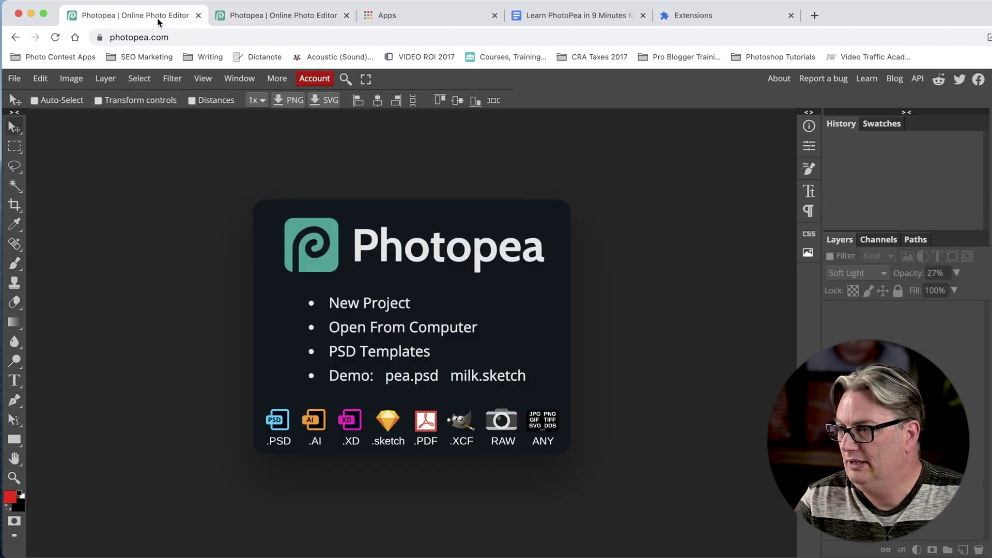
{"action": "left_click", "coordinate": [375, 356]}
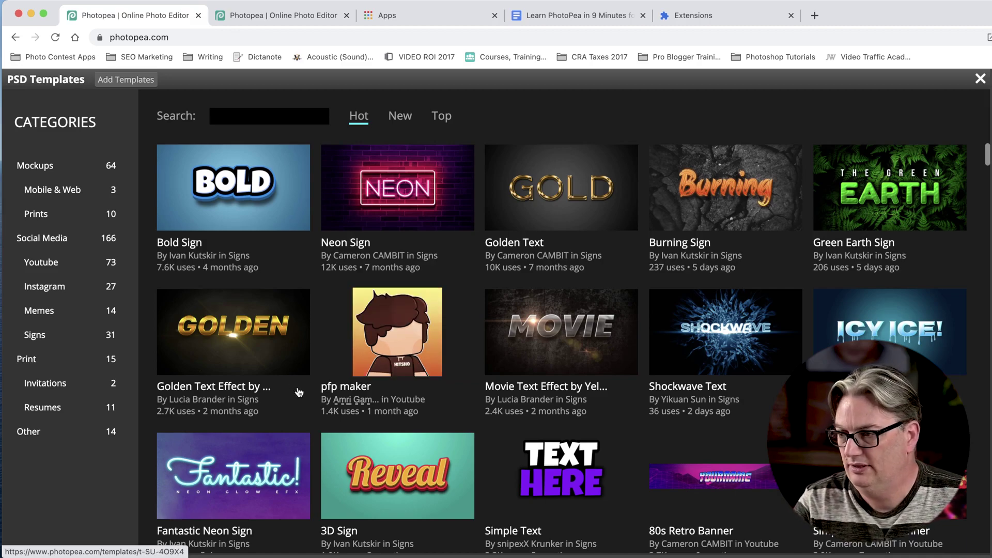
{"action": "scroll", "coordinate": [304, 397], "scroll_direction": "down", "scroll_amount": 10}
{"action": "scroll", "coordinate": [305, 398], "scroll_direction": "down", "scroll_amount": 10}
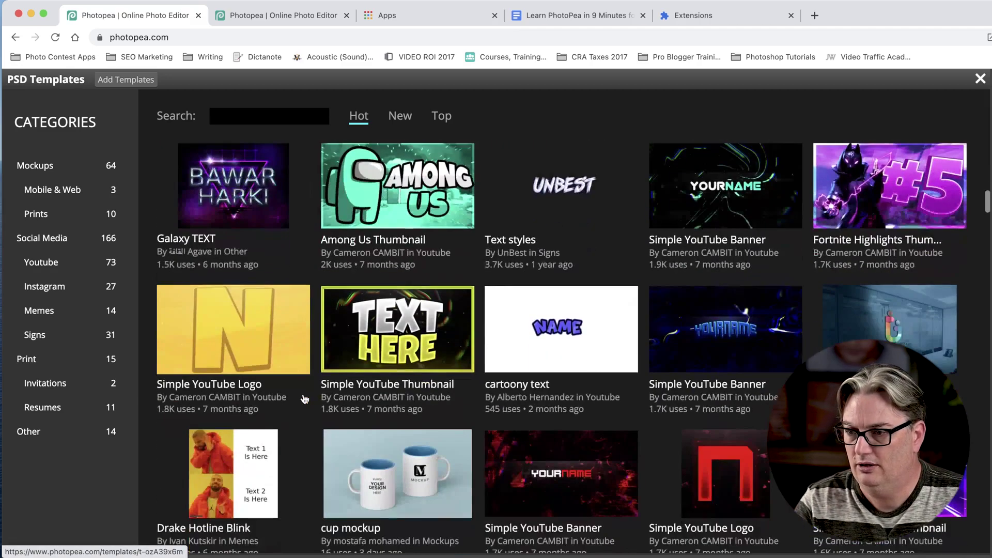
{"action": "scroll", "coordinate": [303, 398], "scroll_direction": "down", "scroll_amount": 5}
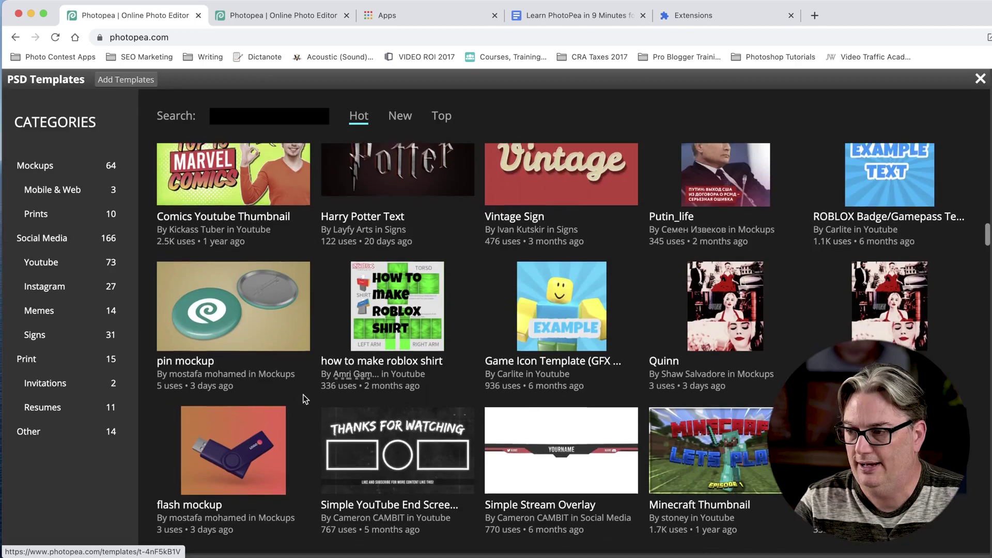
{"action": "scroll", "coordinate": [305, 399], "scroll_direction": "down", "scroll_amount": 8}
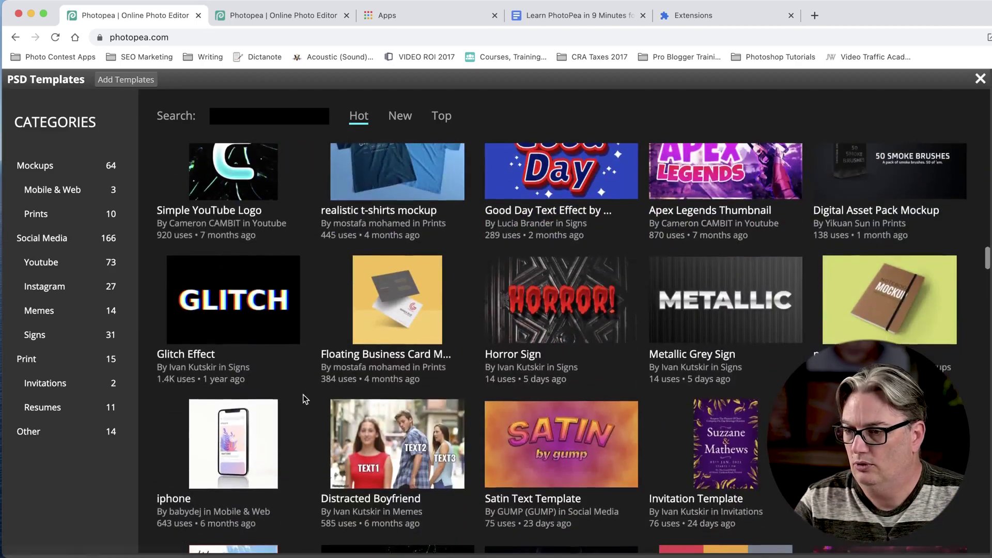
{"action": "scroll", "coordinate": [304, 399], "scroll_direction": "down", "scroll_amount": 6}
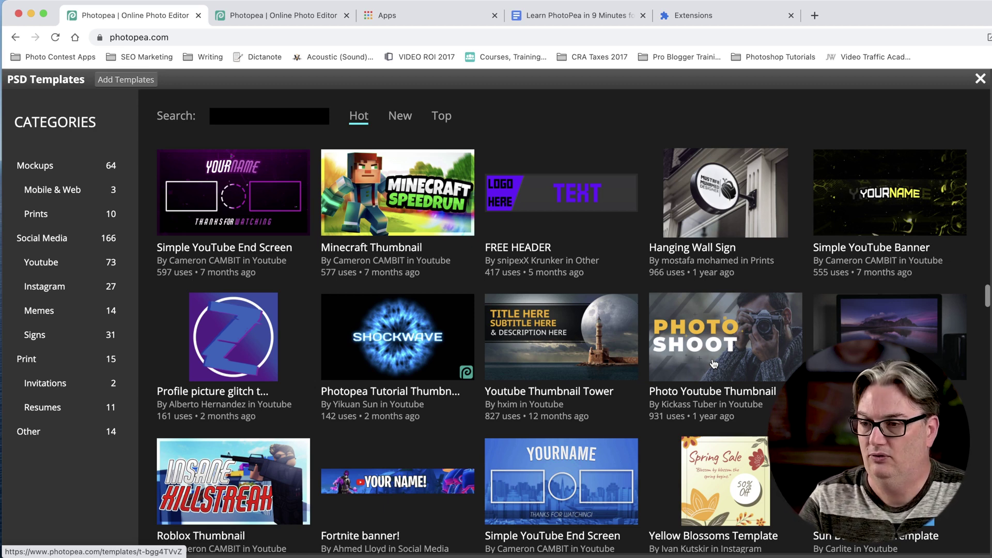
{"action": "left_click", "coordinate": [715, 364]}
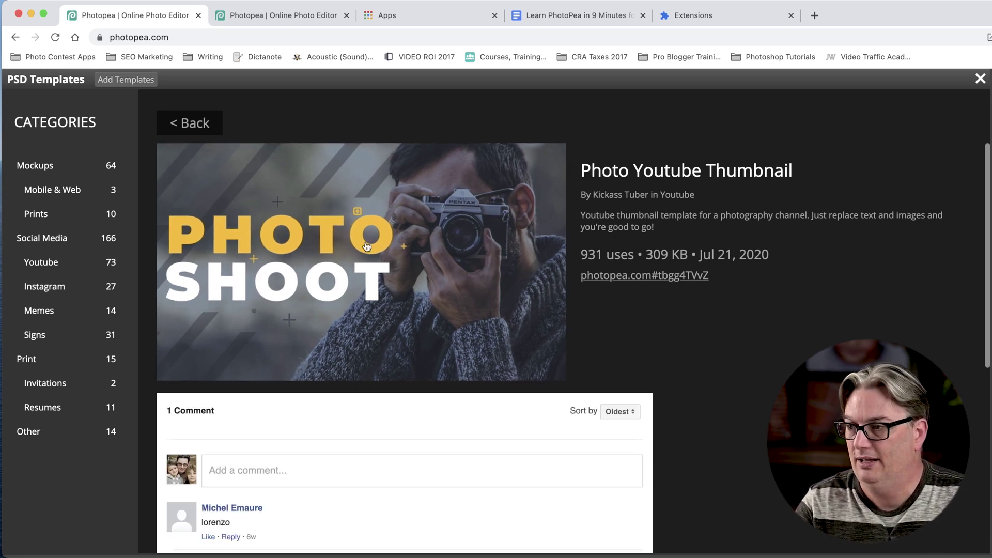
{"action": "left_click", "coordinate": [337, 258]}
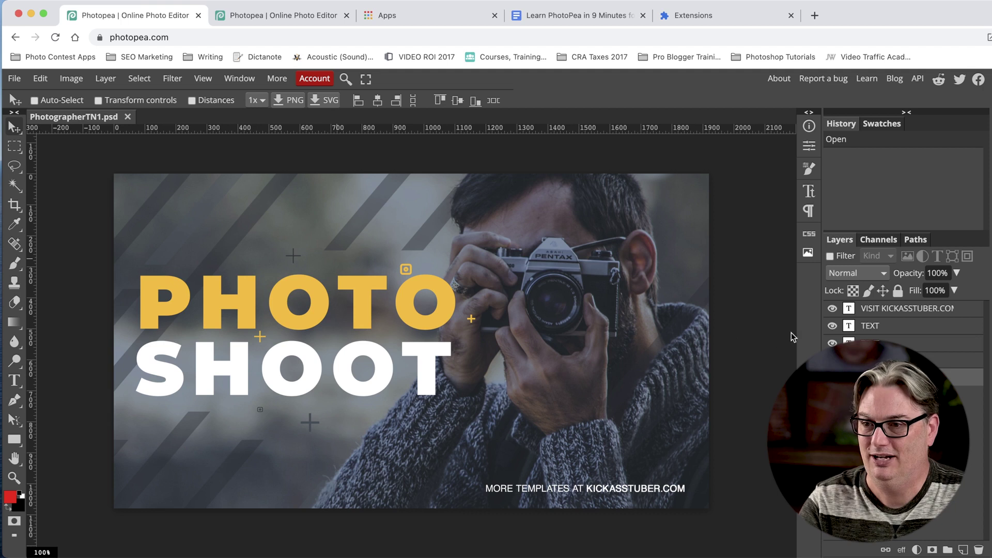
Toggle the visibility of the template's three text layers off and back on to examine what each contains
{"action": "left_click", "coordinate": [832, 308]}
{"action": "left_click", "coordinate": [832, 325]}
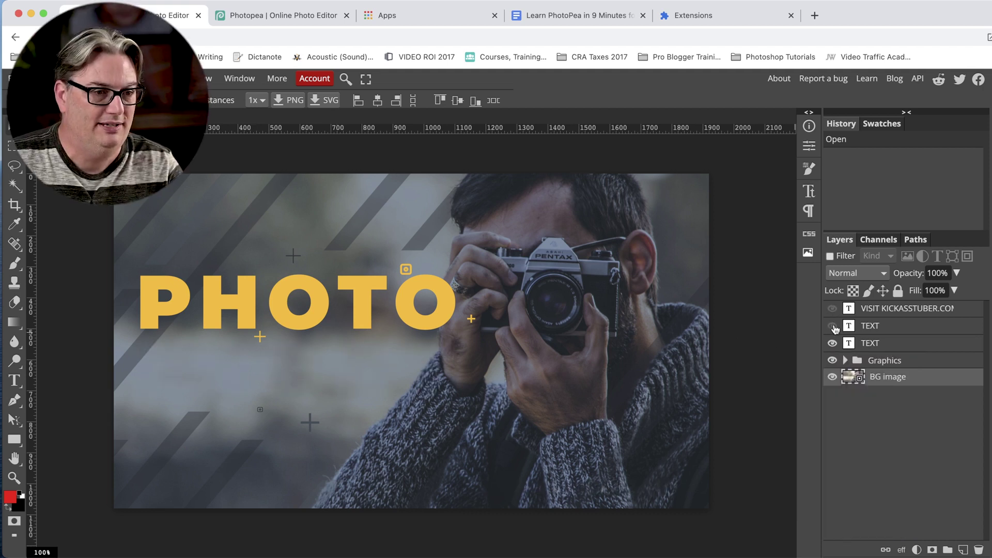
{"action": "left_click", "coordinate": [832, 343]}
{"action": "left_click", "coordinate": [833, 343]}
{"action": "left_click", "coordinate": [832, 325]}
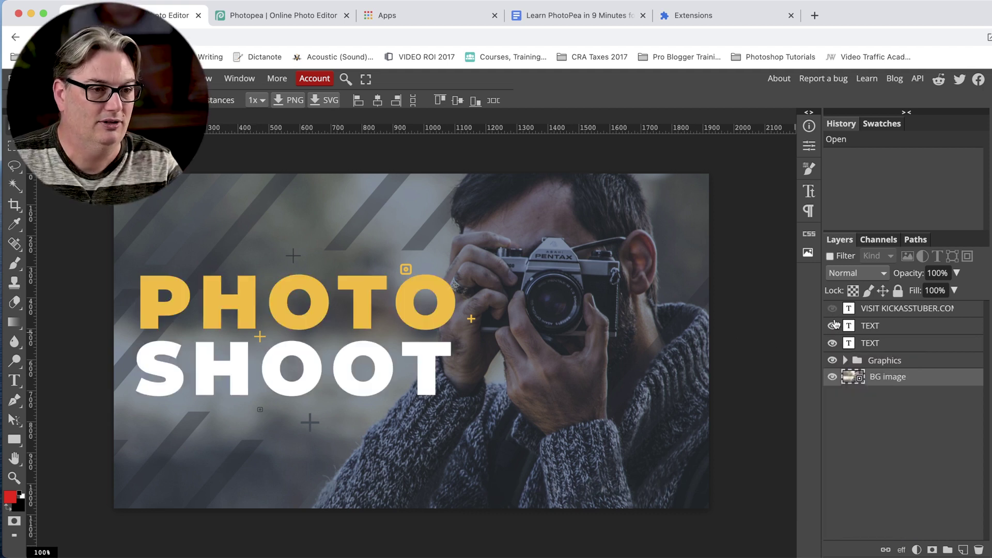
{"action": "left_click", "coordinate": [832, 309]}
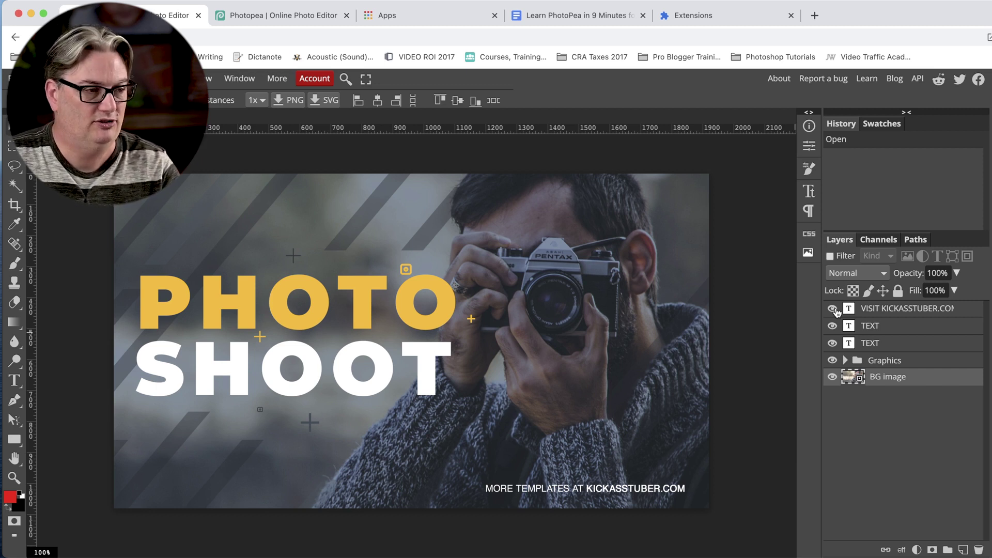
Expand the Graphics group, toggle its Graphic and Overlay layers off and on, and close the template without saving
{"action": "left_click", "coordinate": [846, 361]}
{"action": "left_click", "coordinate": [832, 378]}
{"action": "left_click", "coordinate": [833, 378]}
{"action": "left_click", "coordinate": [832, 394]}
{"action": "left_click", "coordinate": [832, 395]}
{"action": "left_click", "coordinate": [832, 412]}
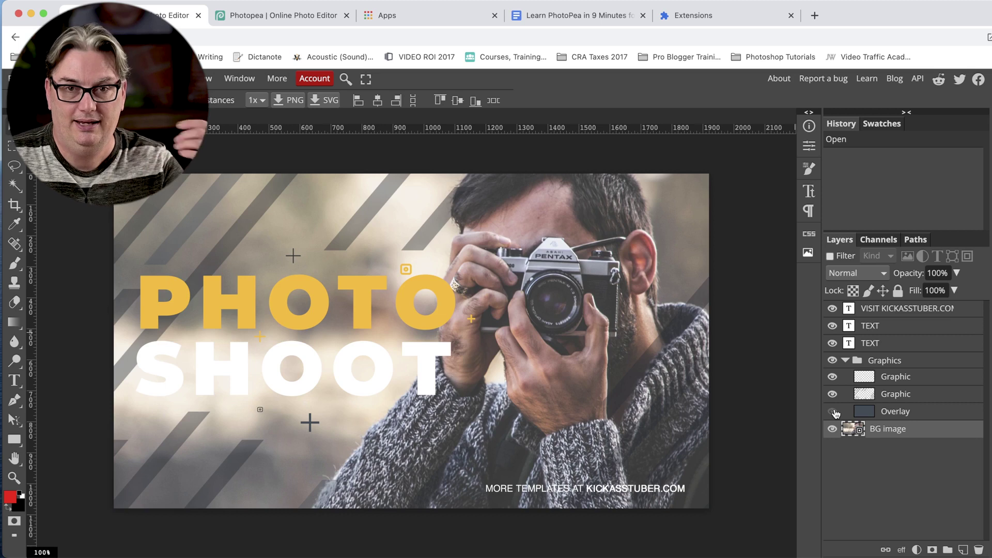
{"action": "left_click", "coordinate": [832, 411]}
{"action": "left_click", "coordinate": [832, 394]}
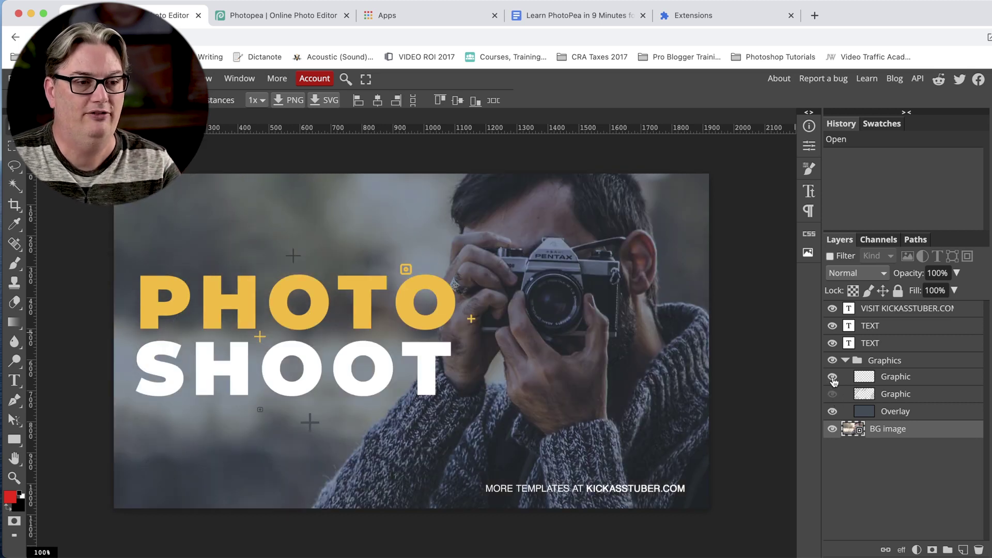
{"action": "left_click", "coordinate": [832, 394]}
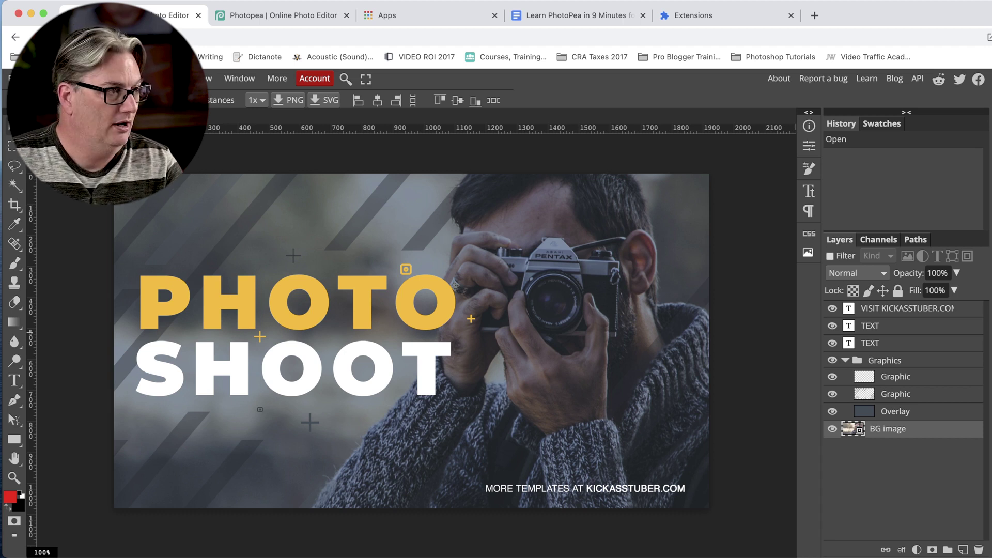
{"action": "left_click", "coordinate": [111, 111]}
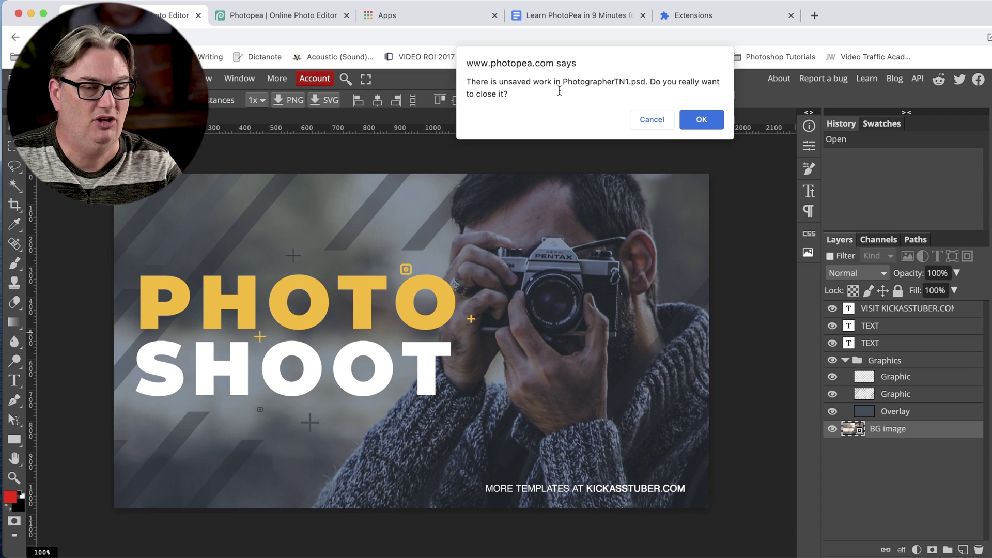
{"action": "left_click", "coordinate": [702, 120]}
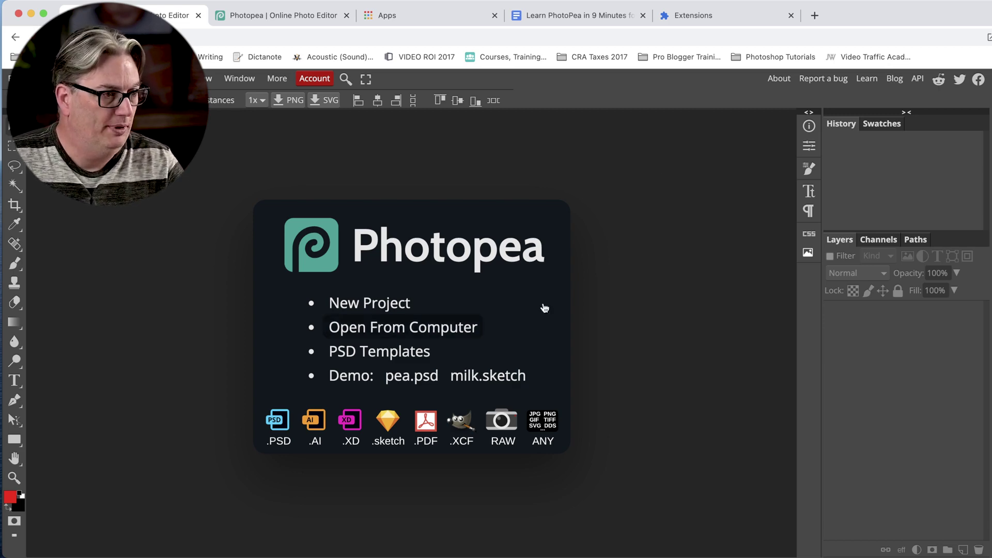
Open pexels-sunyu-kim-1544880.psd from the 04 Bubble Gum folder on the computer
{"action": "left_click", "coordinate": [464, 325]}
{"action": "left_click", "coordinate": [652, 160]}
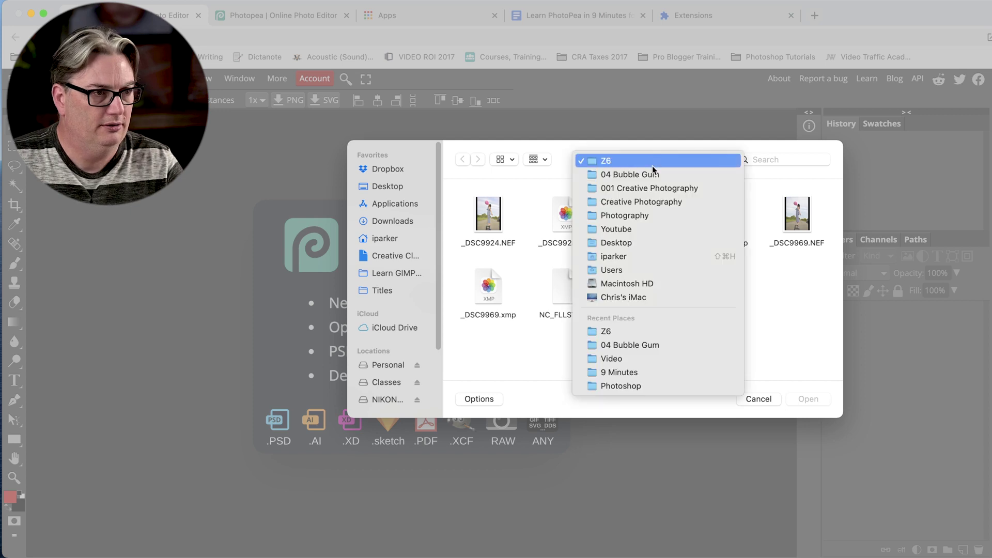
{"action": "left_click", "coordinate": [659, 175]}
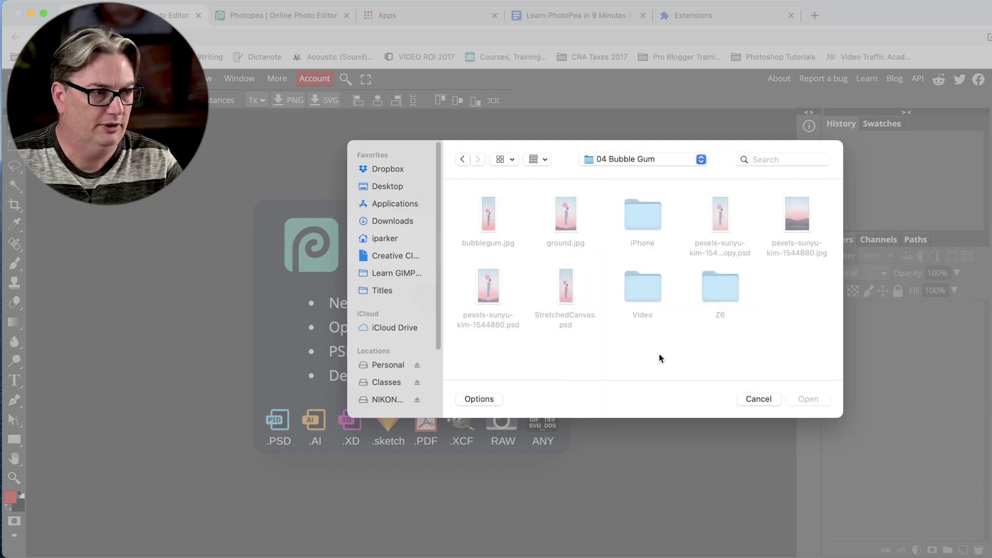
{"action": "left_click", "coordinate": [499, 315]}
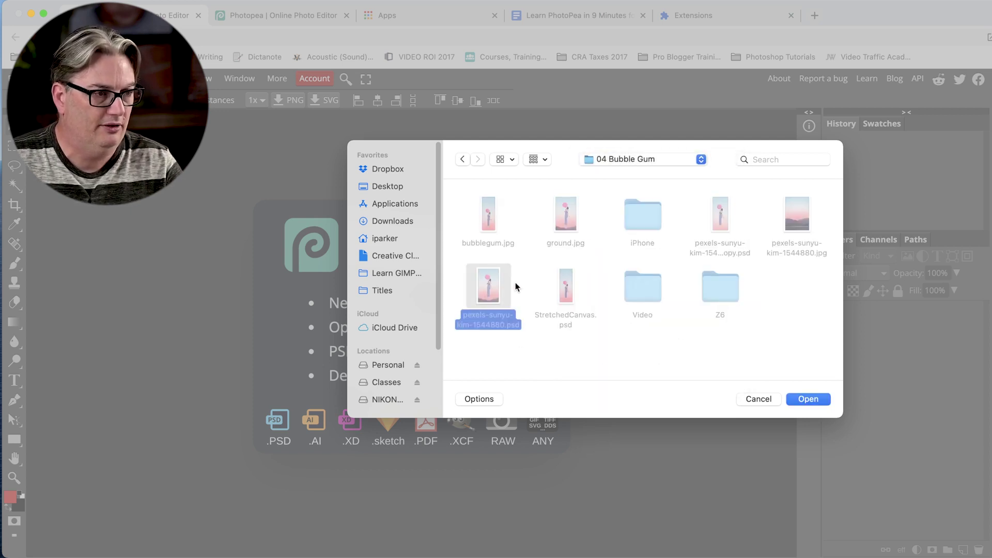
{"action": "left_click", "coordinate": [801, 398]}
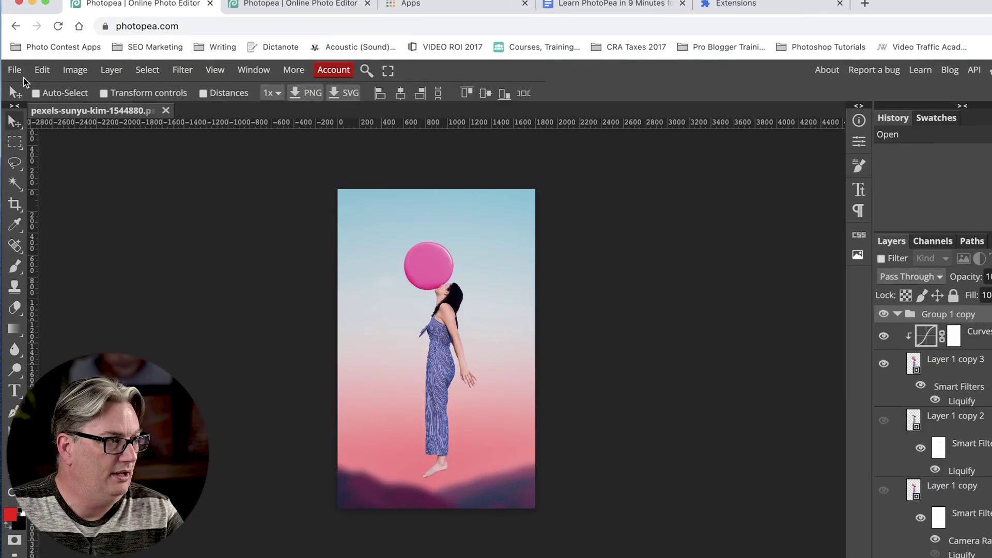
Open the GIMP file film35.xcf from the Desktop as a second document
{"action": "left_click", "coordinate": [12, 78]}
{"action": "left_click", "coordinate": [46, 80]}
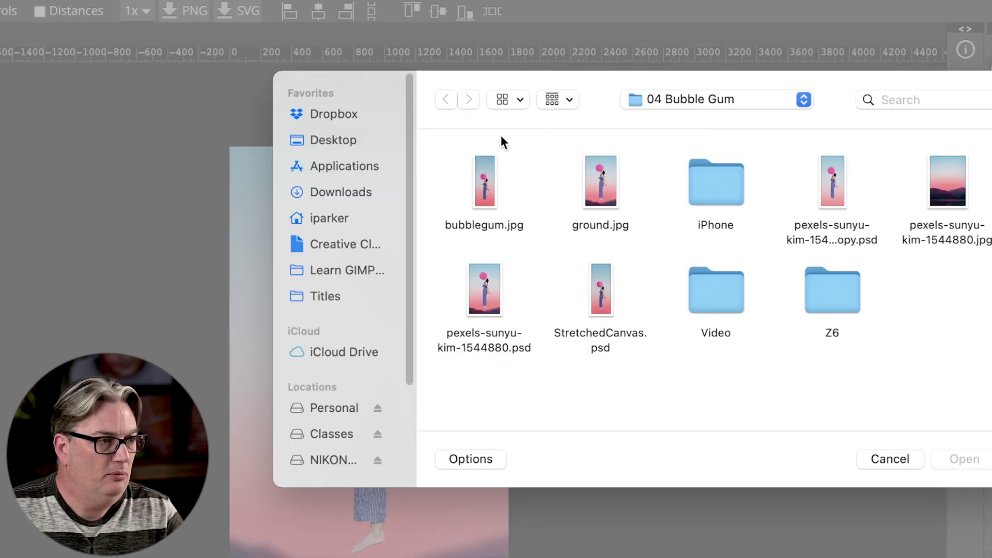
{"action": "left_click", "coordinate": [368, 140]}
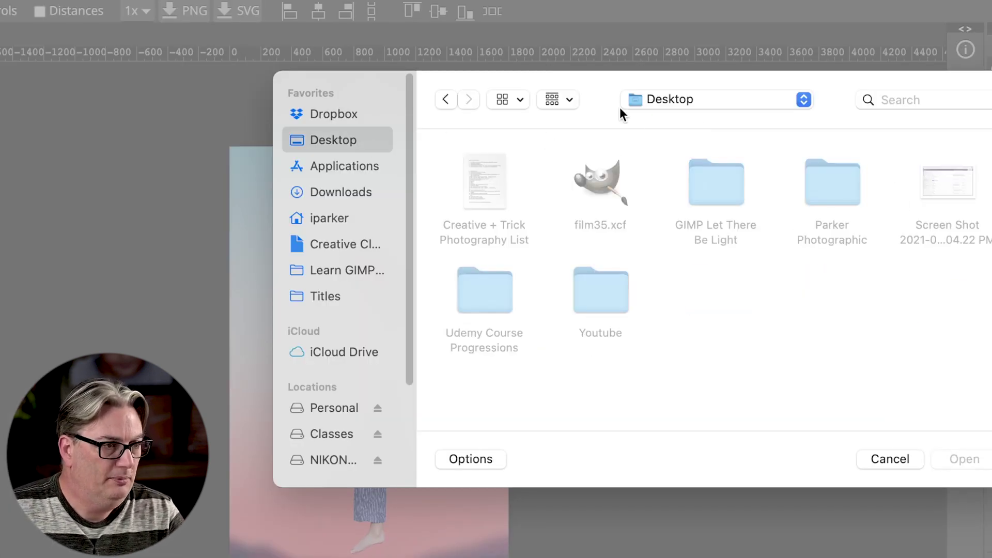
{"action": "left_click", "coordinate": [603, 182]}
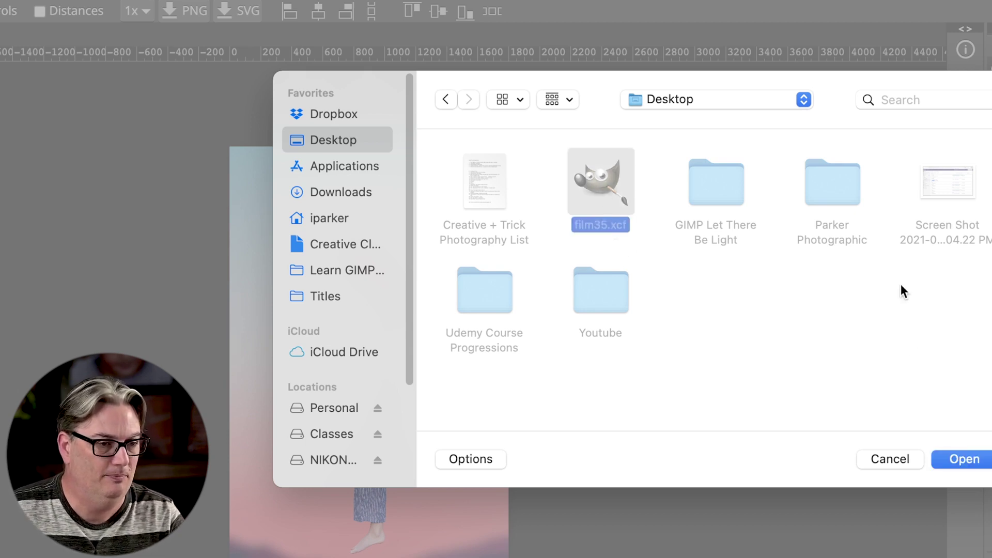
{"action": "left_click", "coordinate": [953, 459]}
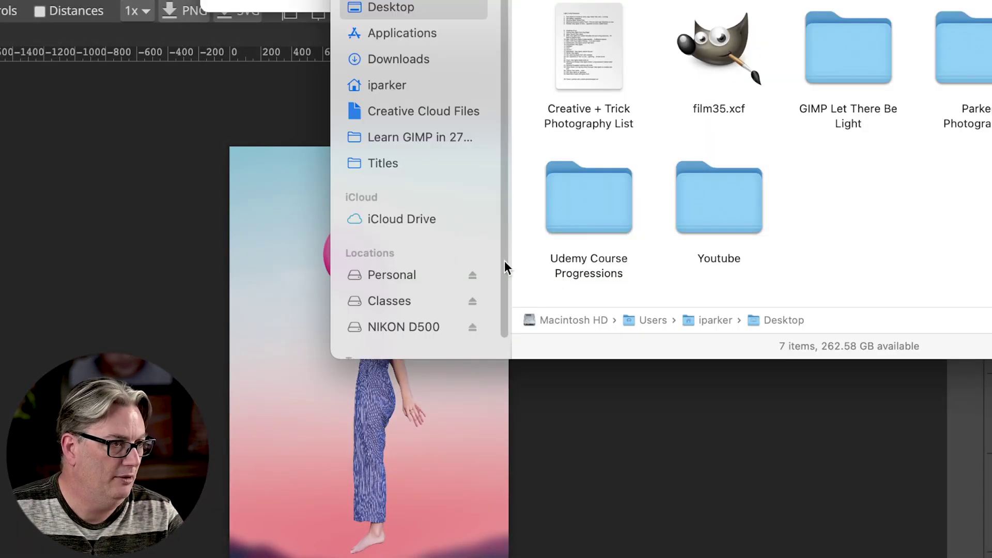
Check the file information of film35.xcf in Finder, close it and return to the editor
{"action": "left_click", "coordinate": [744, 103]}
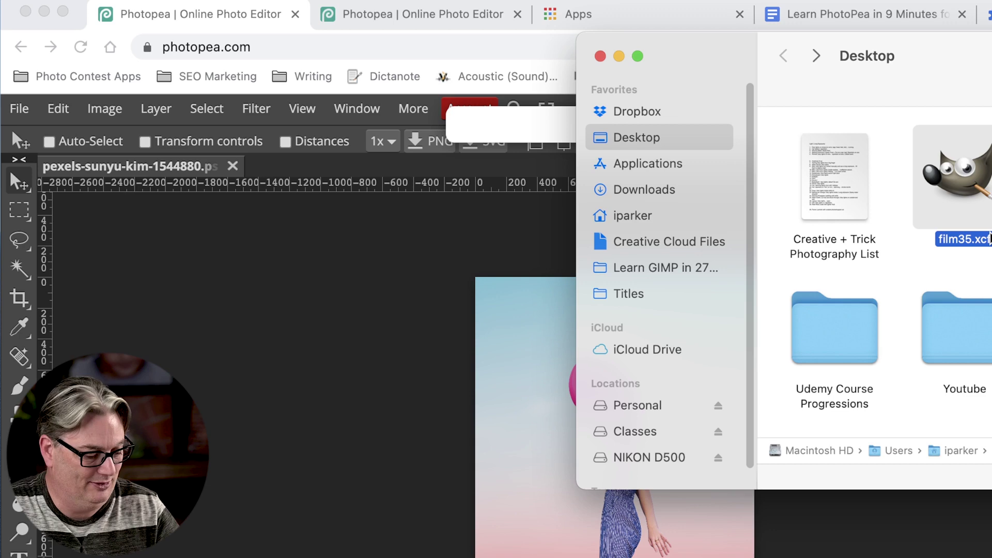
{"action": "key", "text": "super+i"}
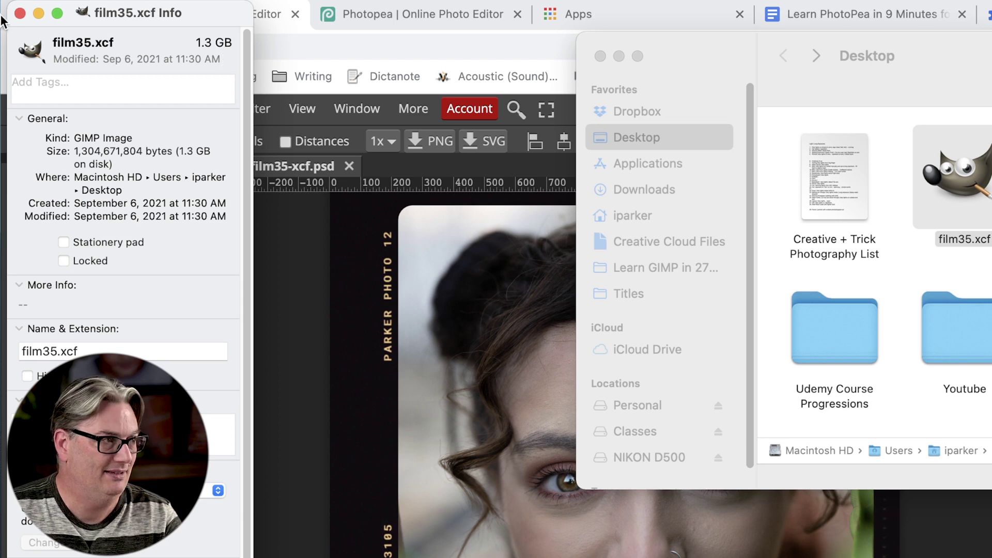
{"action": "left_click", "coordinate": [20, 13]}
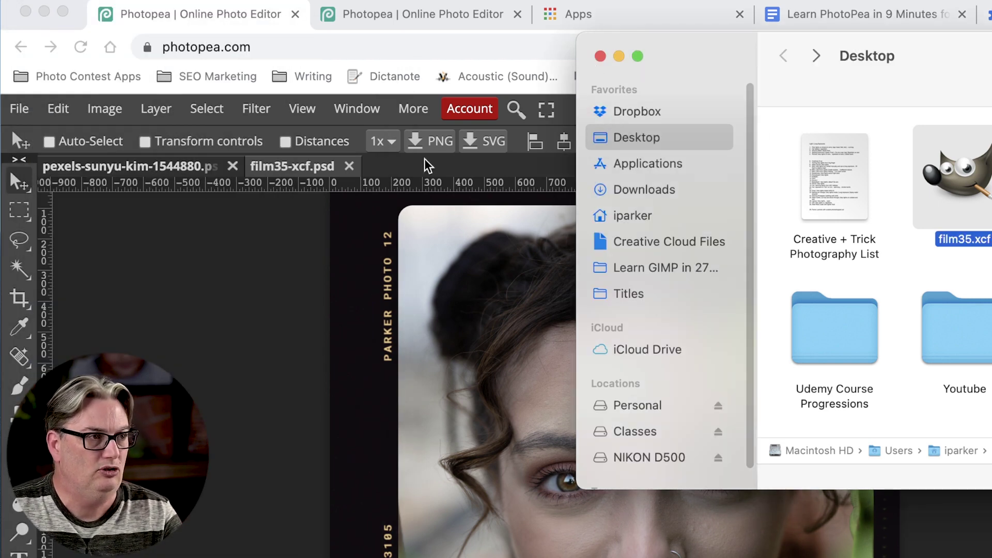
{"action": "left_click", "coordinate": [312, 336]}
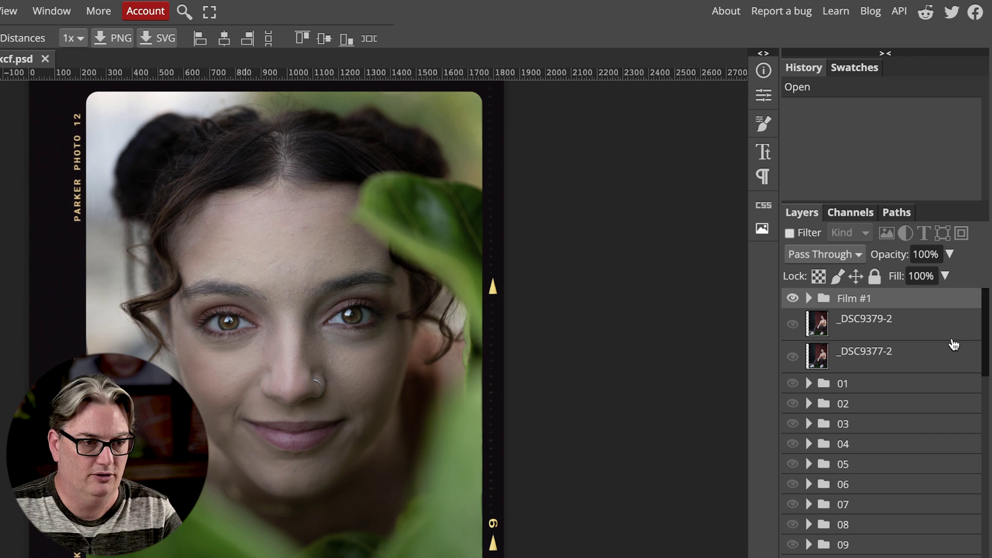
Look through the whole layer stack of film35-xcf.psd, expanding and collapsing groups such as 38 and 32
{"action": "left_click_drag", "start_coordinate": [986, 318], "coordinate": [986, 537]}
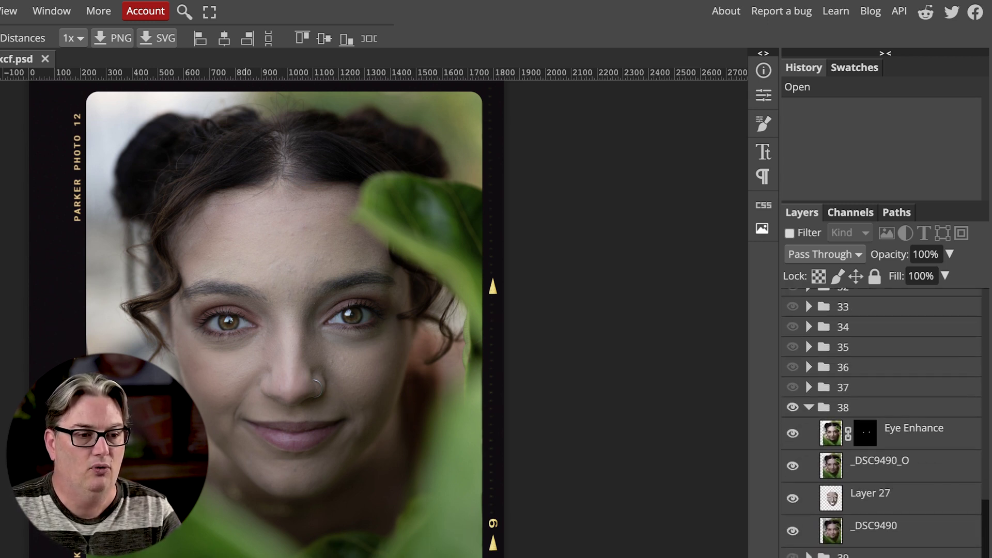
{"action": "left_click", "coordinate": [810, 409]}
{"action": "left_click", "coordinate": [809, 416]}
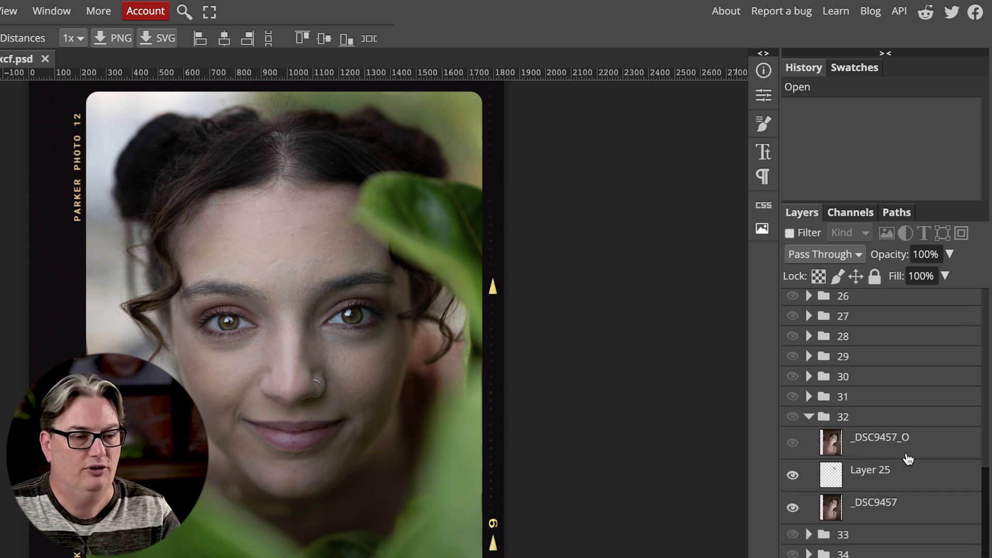
{"action": "left_click", "coordinate": [809, 416]}
{"action": "left_click_drag", "start_coordinate": [988, 532], "coordinate": [986, 317]}
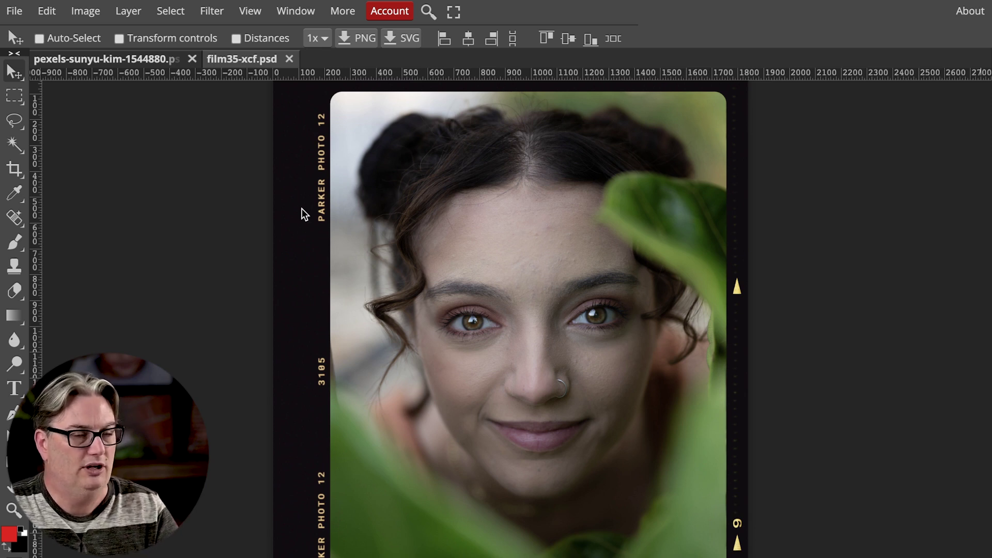
Start a new project and look over its size fields and the Print, Photo, Screen and Mobile preset sizes
{"action": "left_click", "coordinate": [16, 12]}
{"action": "left_click", "coordinate": [23, 35]}
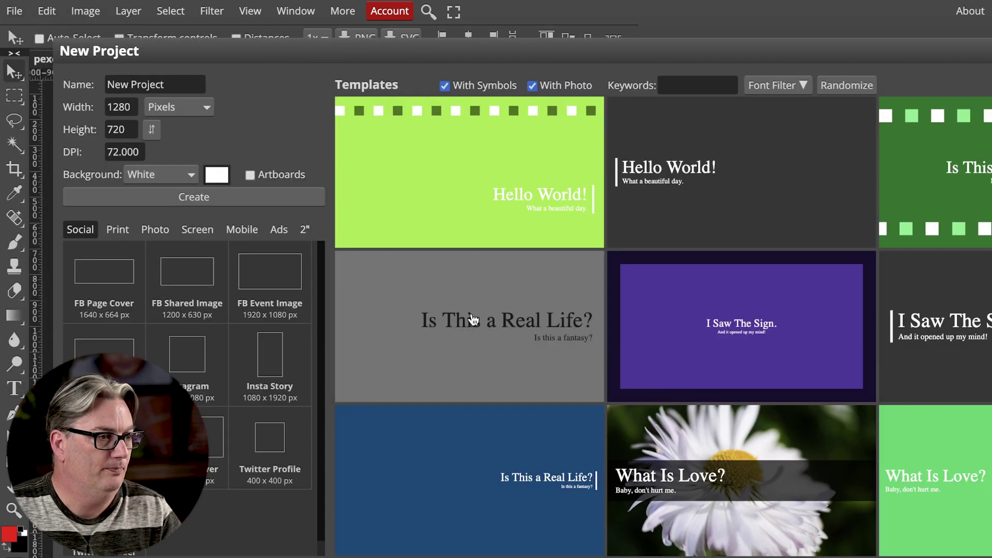
{"action": "left_click", "coordinate": [124, 98]}
{"action": "left_click", "coordinate": [116, 125]}
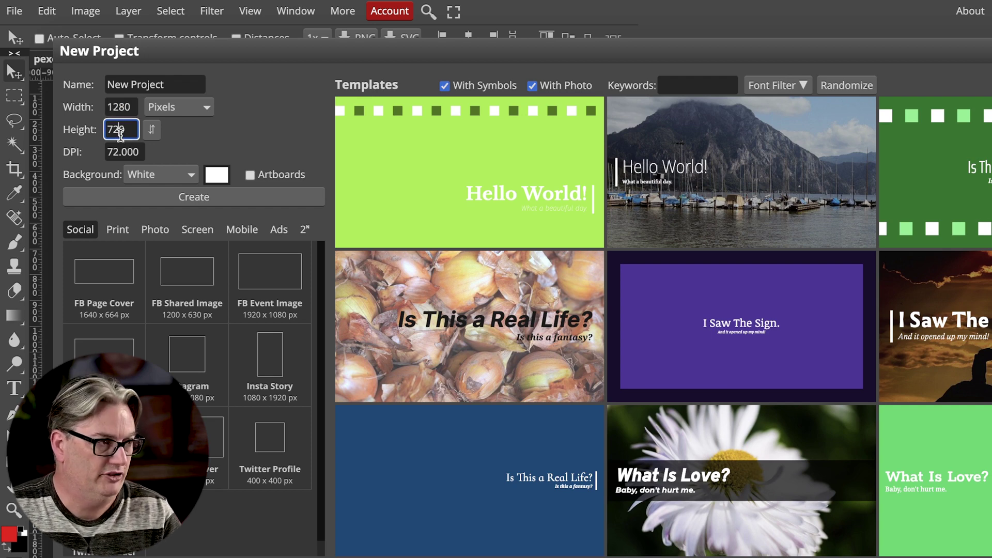
{"action": "left_click", "coordinate": [118, 231]}
{"action": "left_click", "coordinate": [154, 232]}
{"action": "left_click", "coordinate": [192, 233]}
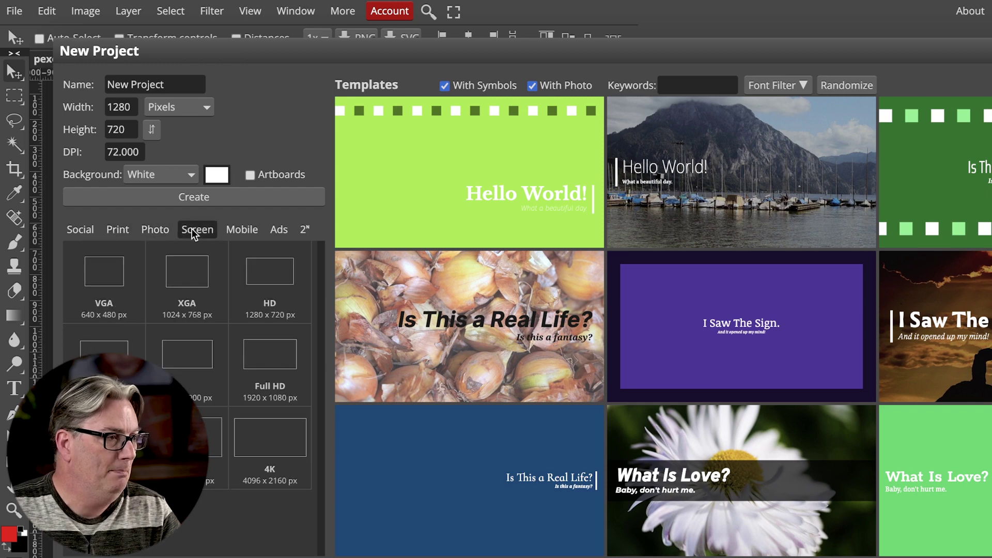
{"action": "left_click", "coordinate": [239, 232]}
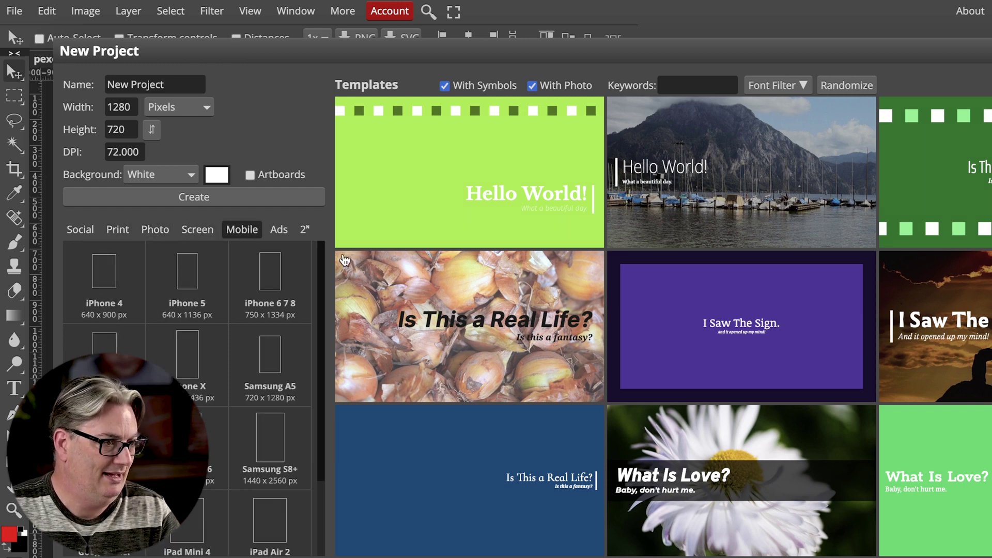
Choose the Insta Story preset of 1080 x 1920 px from the Social sizes and open the photo template "I Saw The Sign."
{"action": "left_click", "coordinate": [93, 233]}
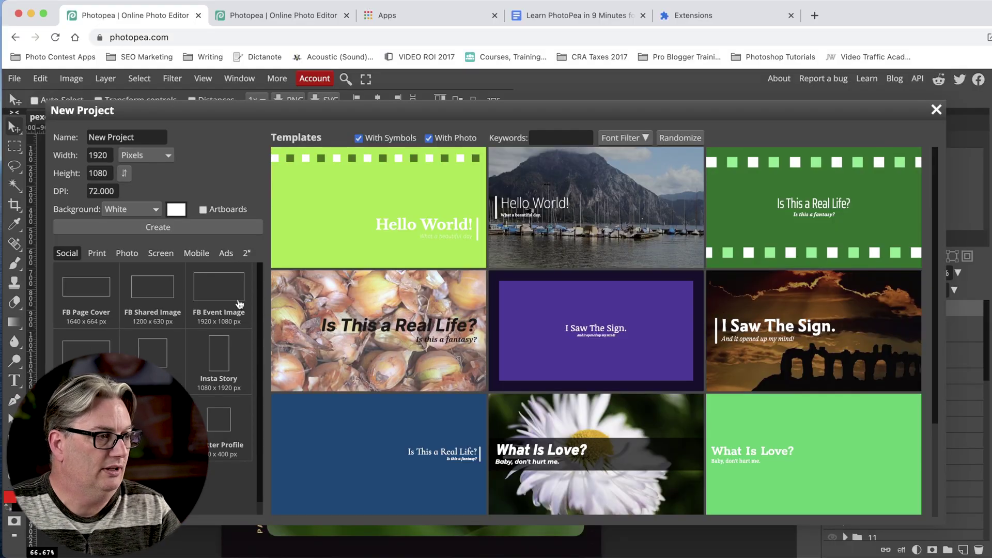
{"action": "left_click", "coordinate": [283, 350]}
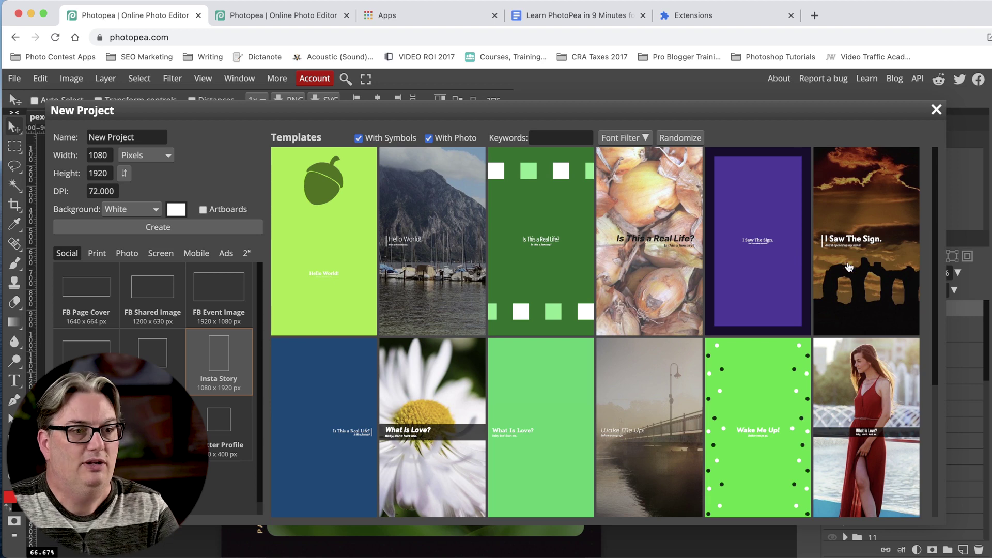
{"action": "left_click", "coordinate": [867, 277]}
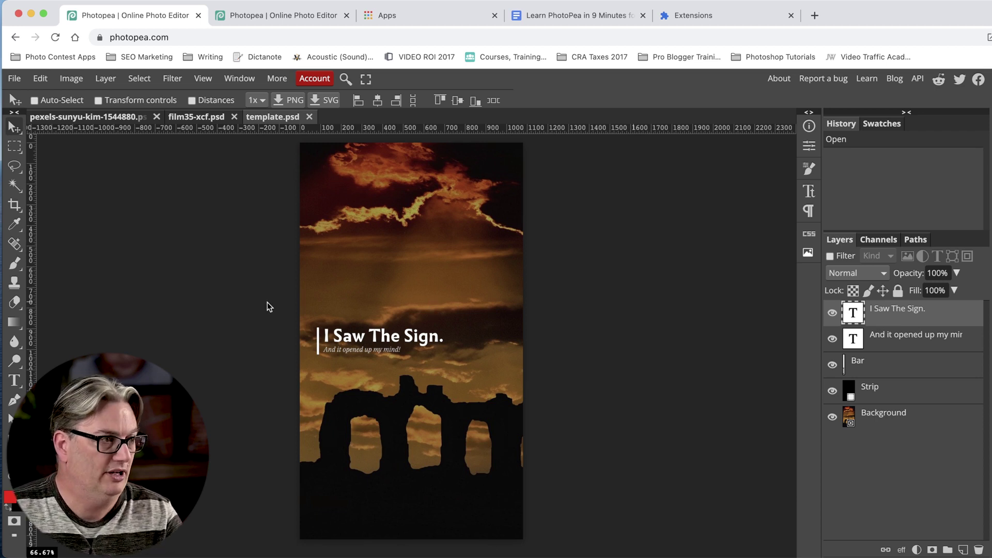
Switch back and forth between the three open documents to view each one
{"action": "left_click", "coordinate": [180, 116]}
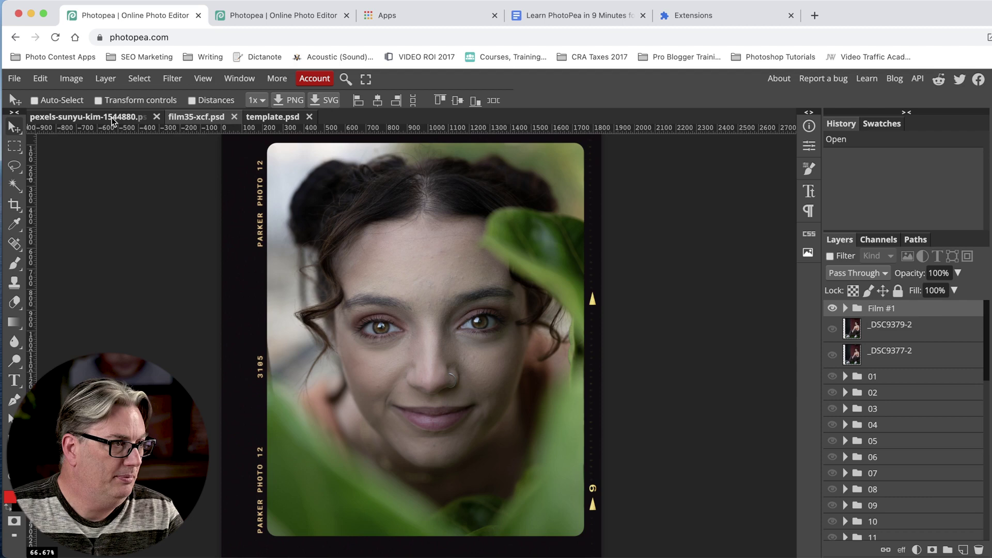
{"action": "left_click", "coordinate": [111, 117]}
{"action": "left_click", "coordinate": [194, 119]}
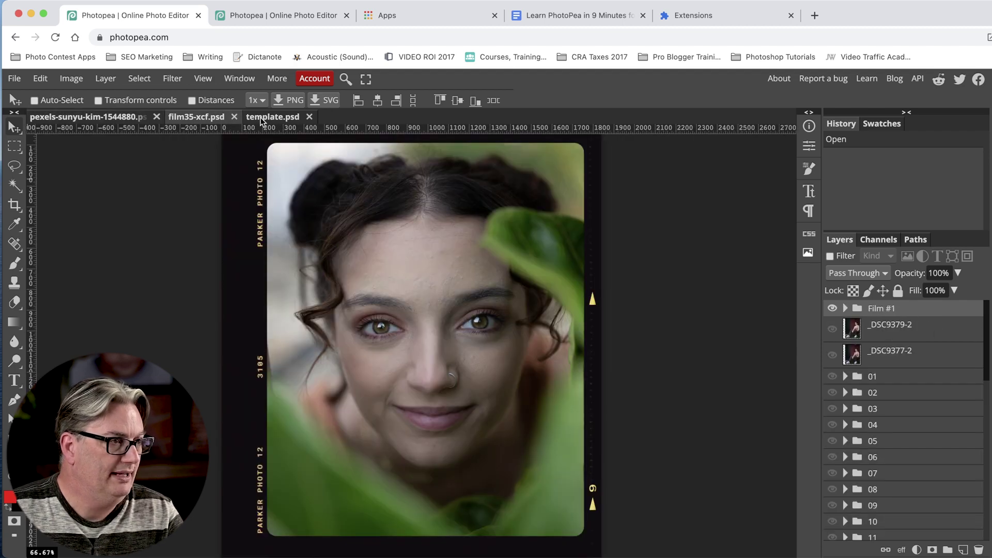
{"action": "left_click", "coordinate": [261, 117]}
{"action": "left_click", "coordinate": [191, 118]}
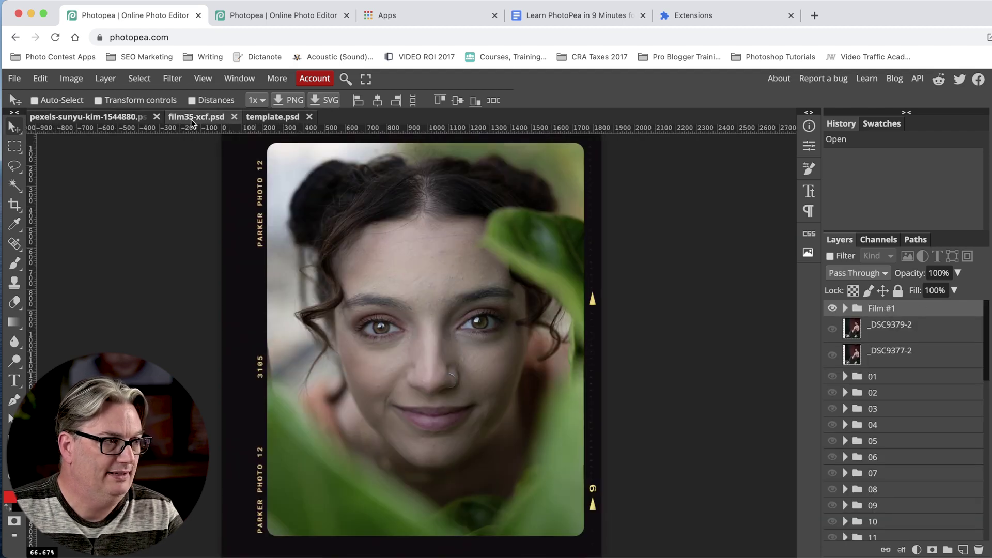
{"action": "left_click", "coordinate": [129, 119]}
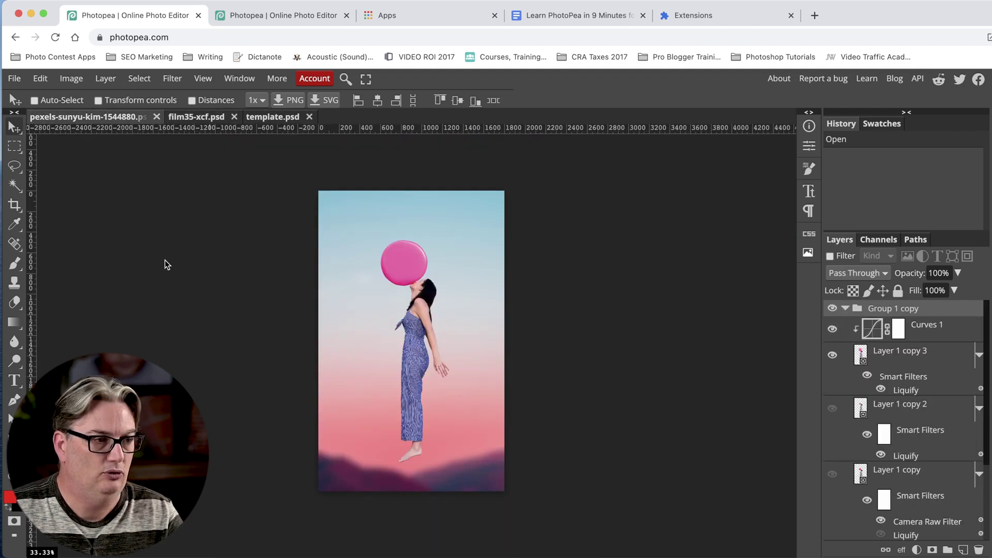
In film35-xcf.psd, make the _DSC9379-2 photo layer visible and selected, and check the template document it goes into
{"action": "left_click", "coordinate": [196, 120]}
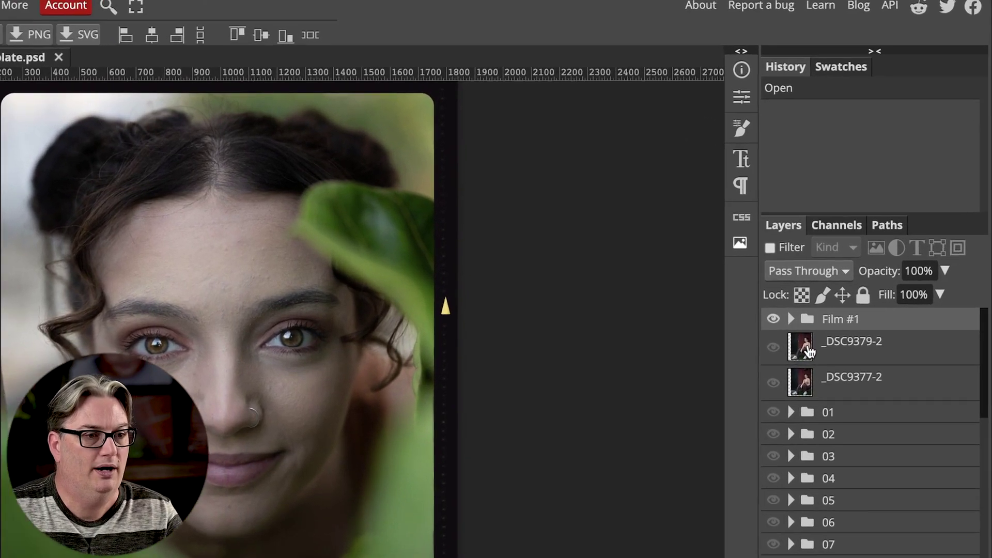
{"action": "left_click", "coordinate": [832, 329]}
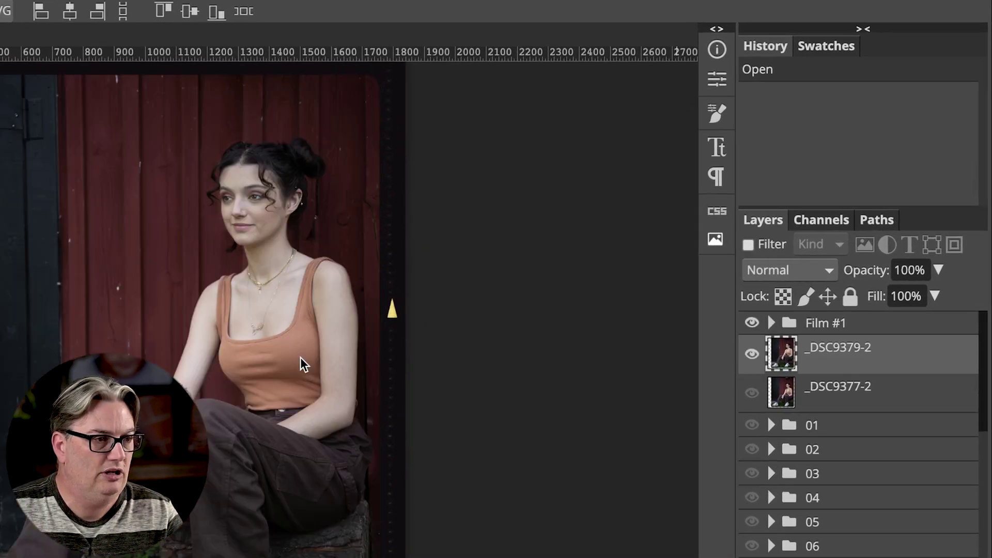
{"action": "left_click", "coordinate": [1, 34]}
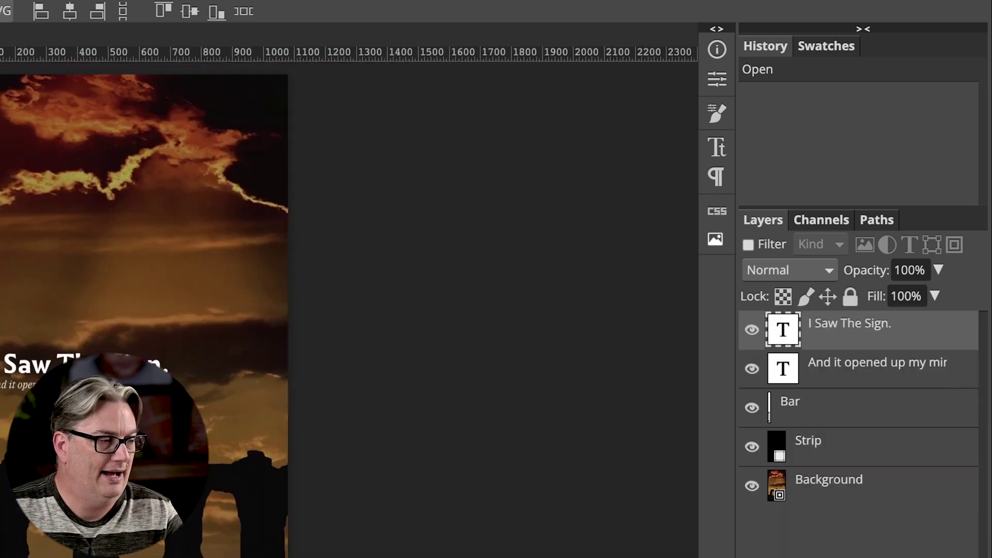
{"action": "left_click", "coordinate": [1, 33]}
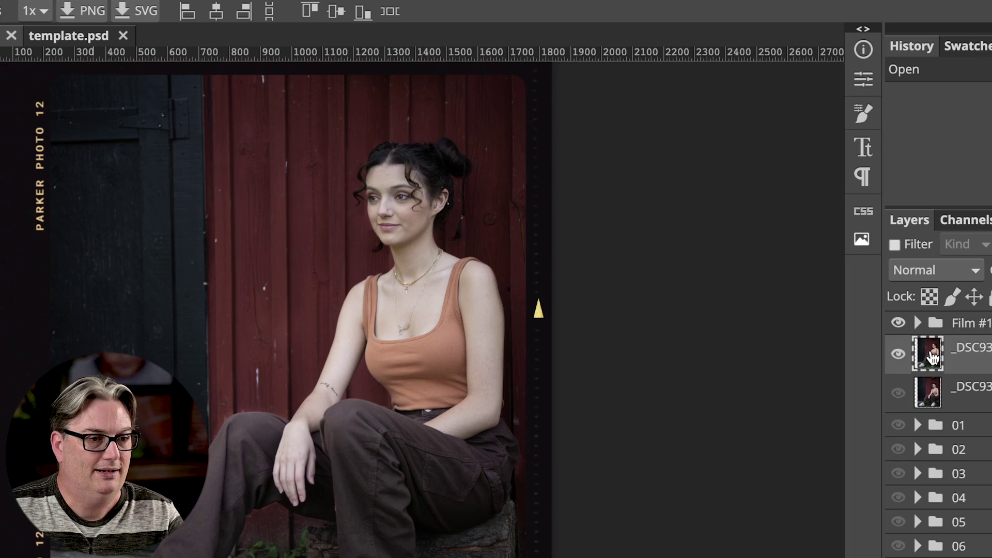
Copy the _DSC9379-2 layer into template.psd and move it so the seated woman fits within the canvas
{"action": "left_click_drag", "start_coordinate": [774, 345], "coordinate": [556, 331]}
{"action": "left_click_drag", "start_coordinate": [849, 330], "coordinate": [224, 44]}
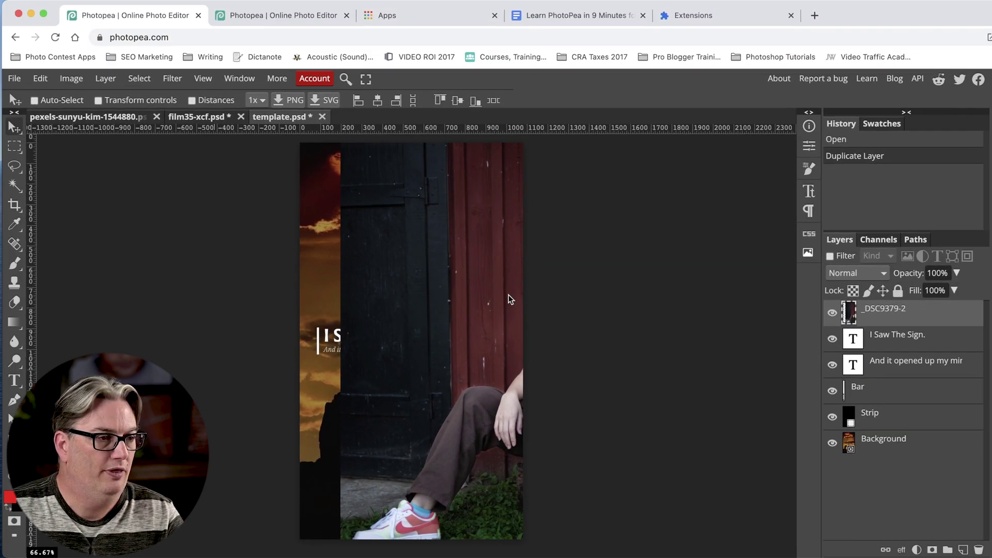
{"action": "left_click_drag", "start_coordinate": [469, 285], "coordinate": [308, 278]}
{"action": "left_click_drag", "start_coordinate": [411, 301], "coordinate": [453, 300]}
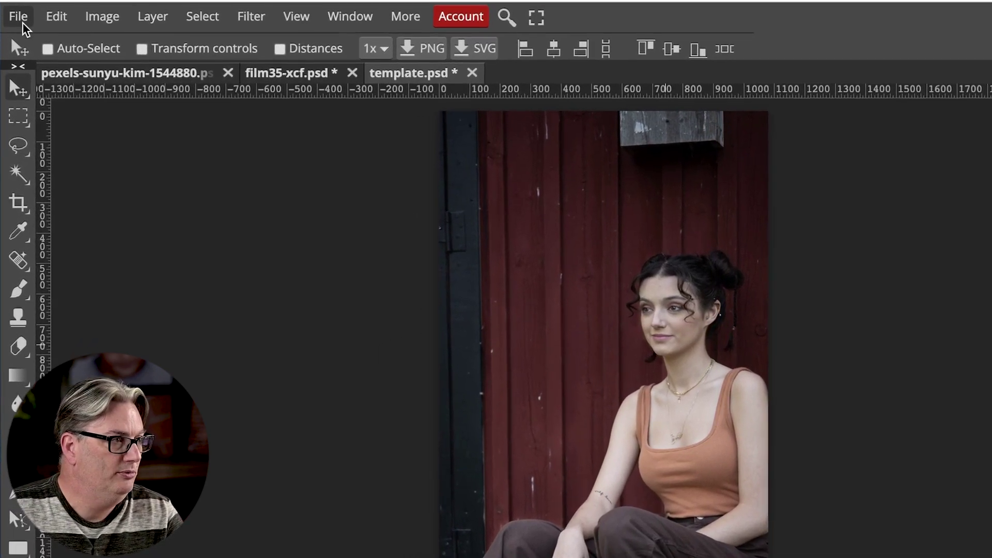
Save the template document as a PSD and show the downloaded template.psd in Finder
{"action": "left_click", "coordinate": [16, 80]}
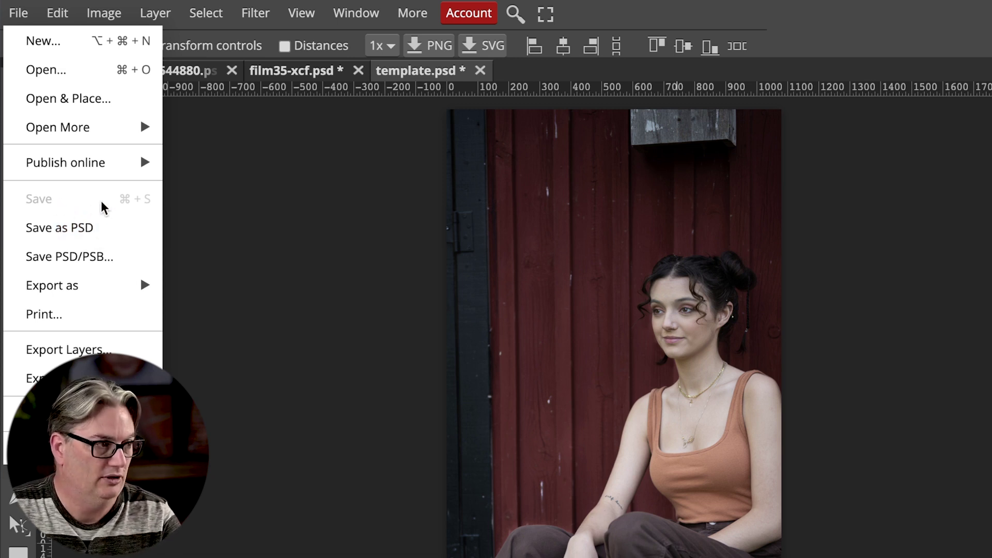
{"action": "left_click", "coordinate": [106, 230]}
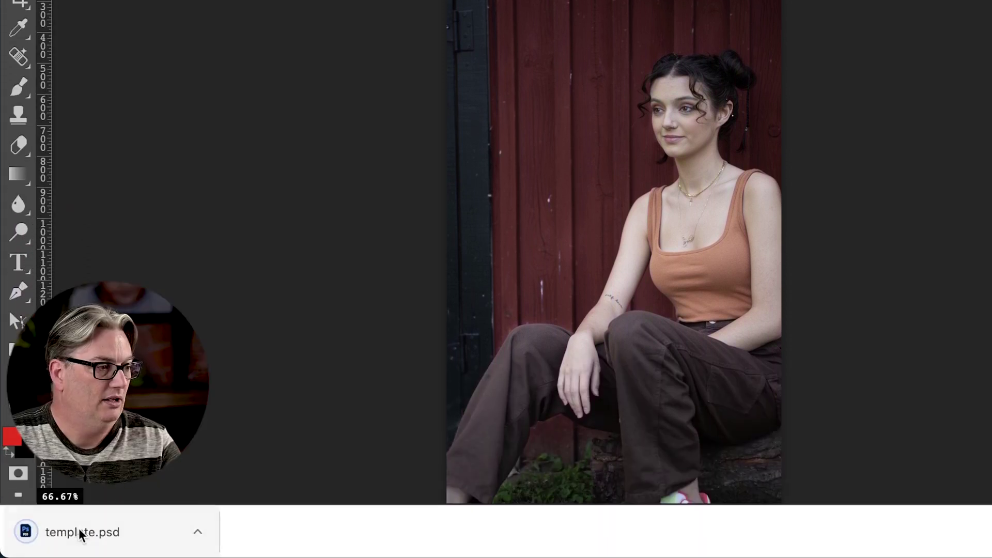
{"action": "left_click", "coordinate": [198, 532]}
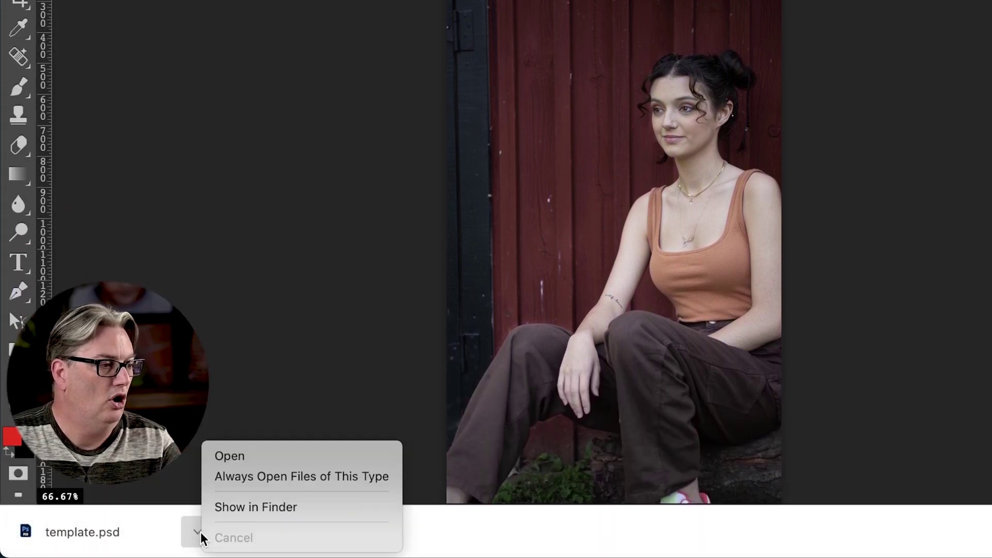
{"action": "left_click", "coordinate": [303, 507]}
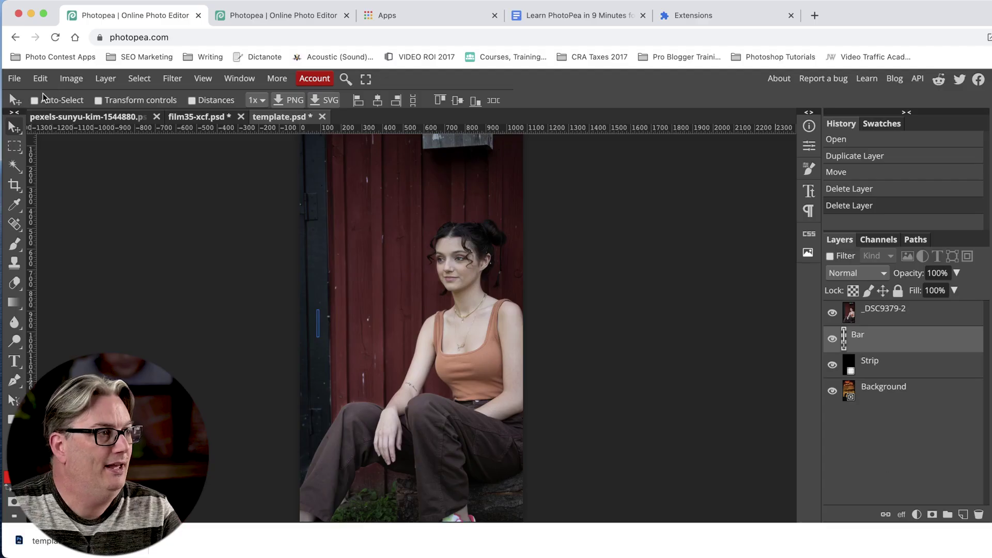
{"action": "left_click", "coordinate": [14, 79]}
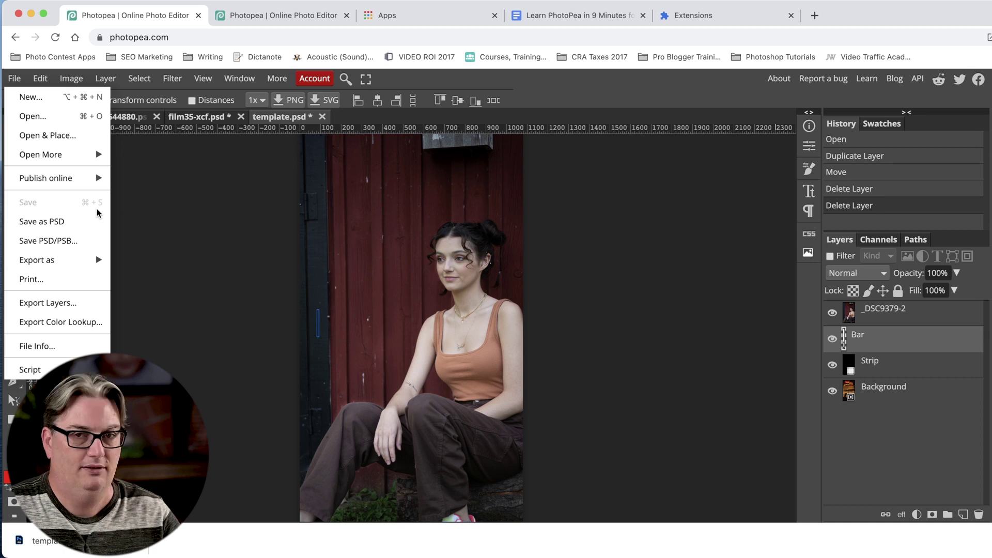
{"action": "left_click", "coordinate": [211, 216]}
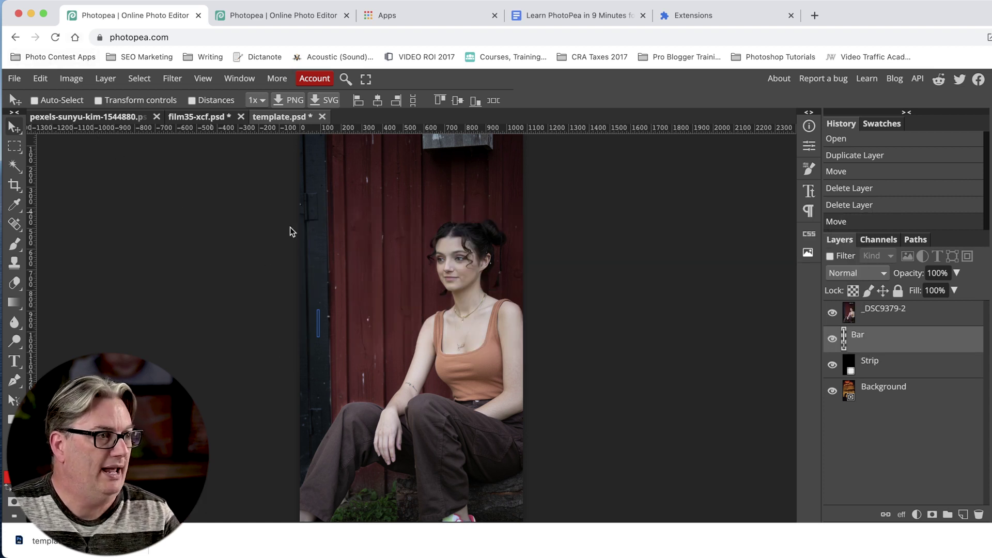
Reload the editor page and accept losing the unsaved changes in the open documents
{"action": "left_click", "coordinate": [55, 37]}
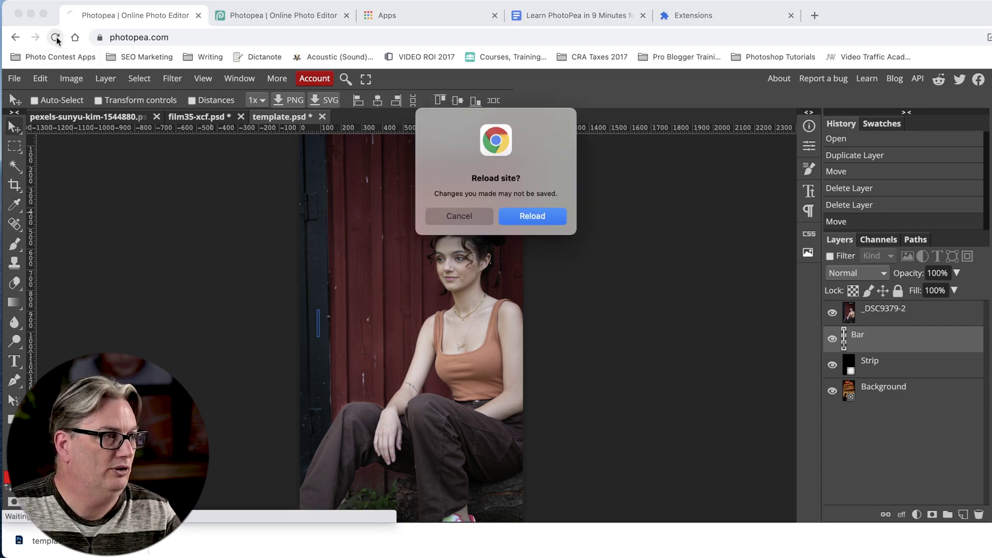
{"action": "left_click", "coordinate": [533, 216]}
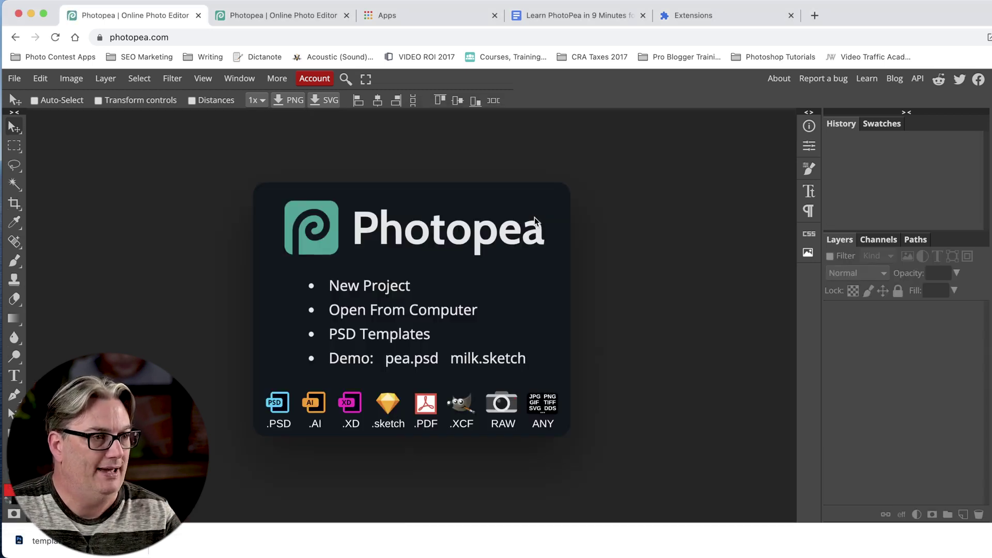